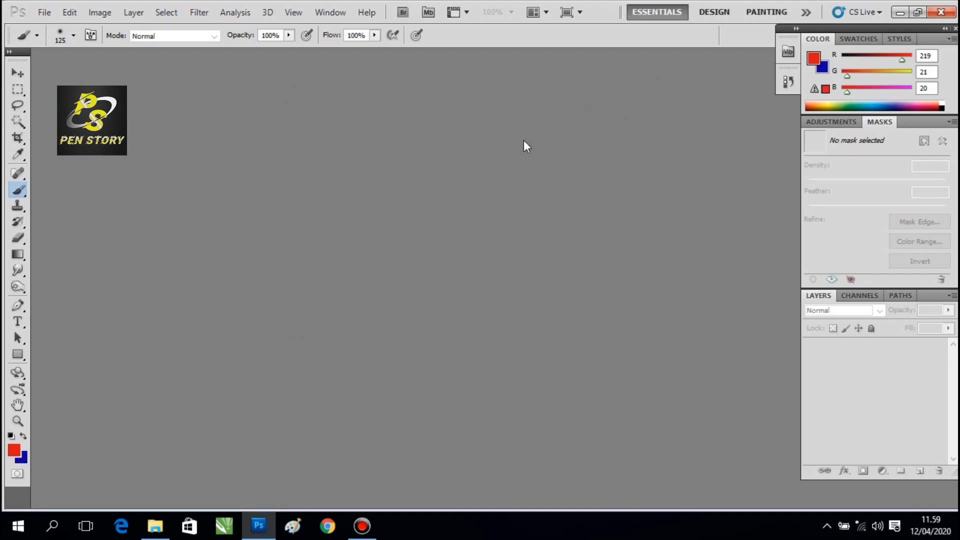
Step: Open IMG_20190721_012014.jpg from the Pictures folder in Photoshop as its own document
{"action": "left_click", "coordinate": [155, 527]}
{"action": "left_click", "coordinate": [370, 170]}
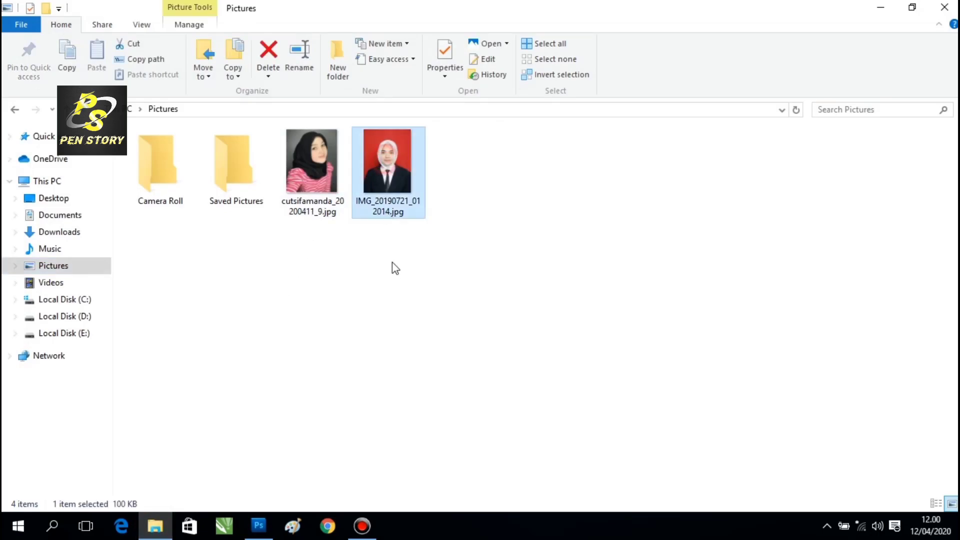
{"action": "left_click_drag", "start_coordinate": [388, 191], "coordinate": [242, 332]}
{"action": "left_click_drag", "start_coordinate": [209, 88], "coordinate": [180, 52]}
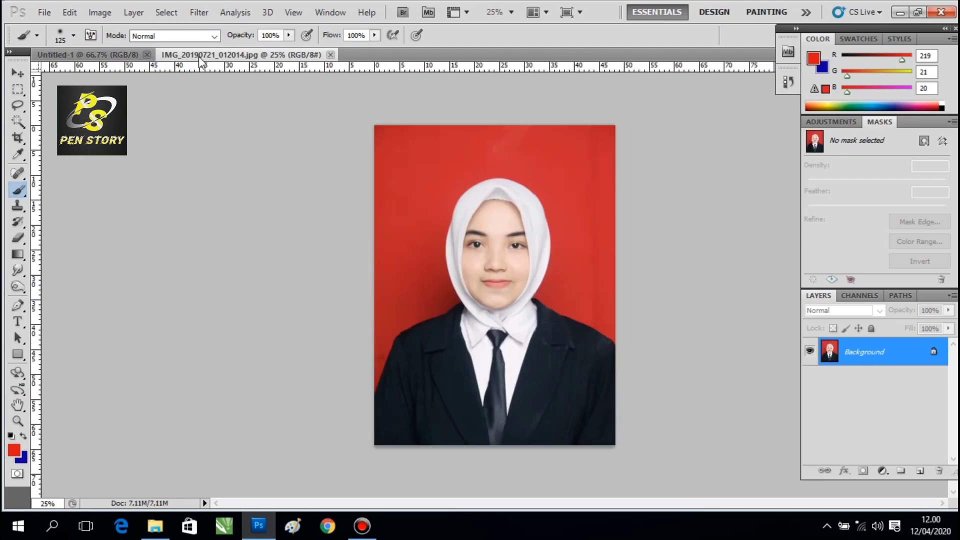
Step: Copy the portrait photo into the Untitled-1 document and scale it down proportionally to about 22.31%
{"action": "left_click", "coordinate": [17, 73]}
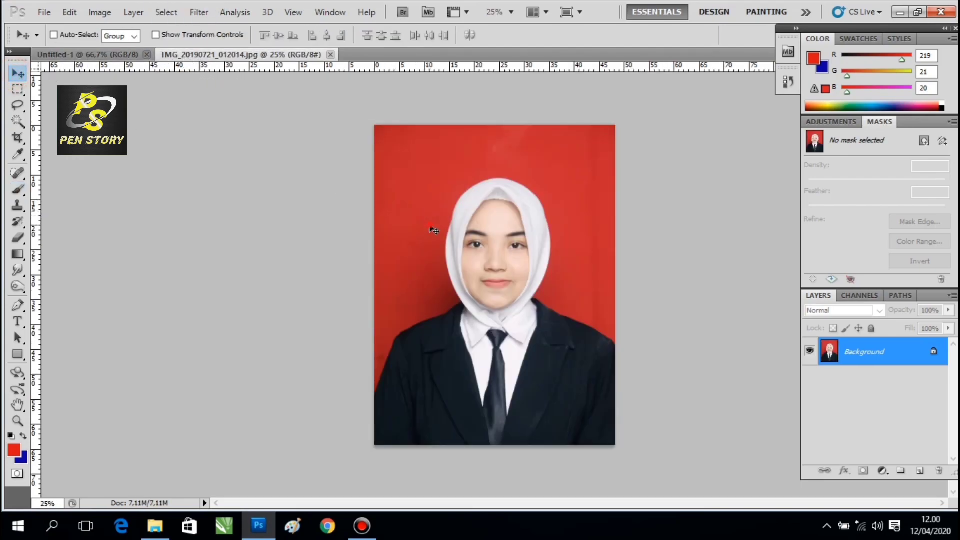
{"action": "left_click_drag", "start_coordinate": [116, 59], "coordinate": [459, 228]}
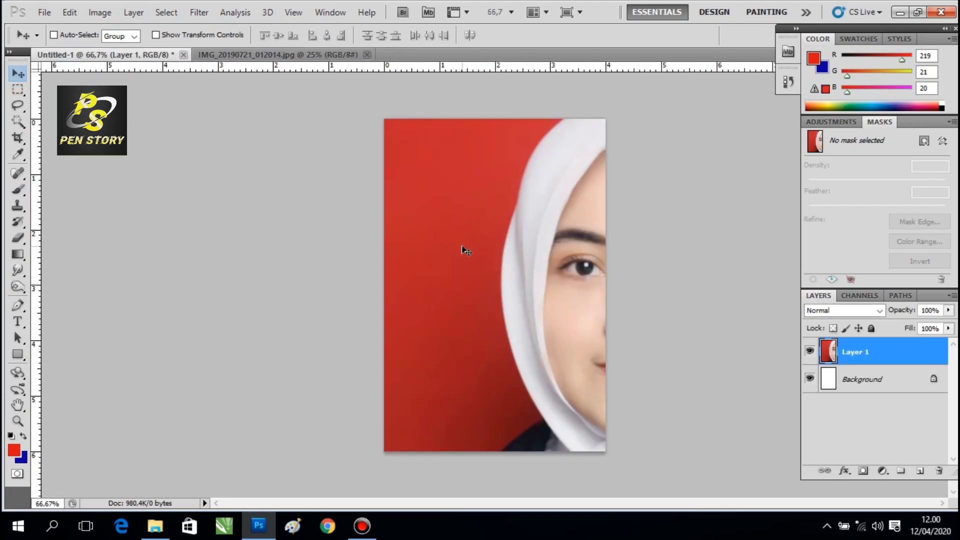
{"action": "left_click", "coordinate": [156, 35]}
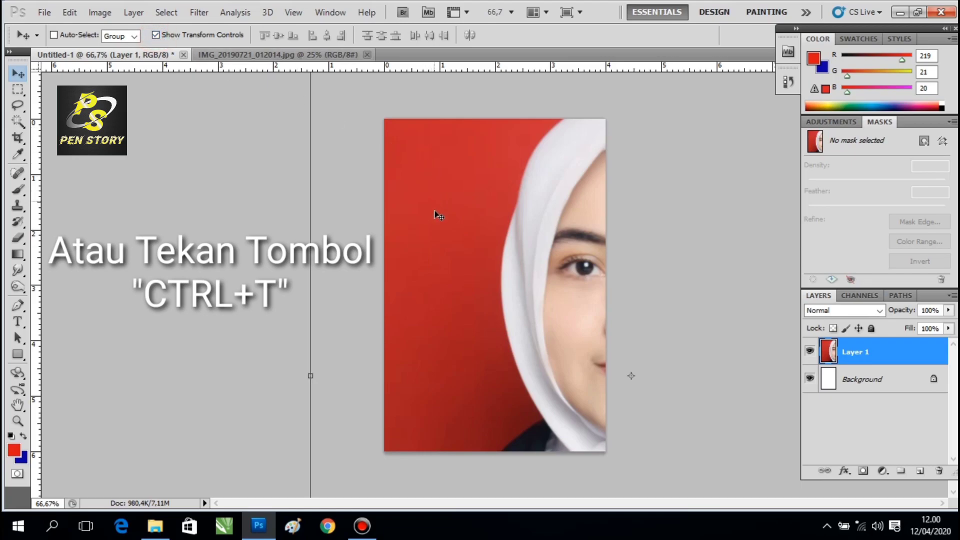
{"action": "scroll", "coordinate": [439, 236], "scroll_direction": "down", "scroll_amount": 5}
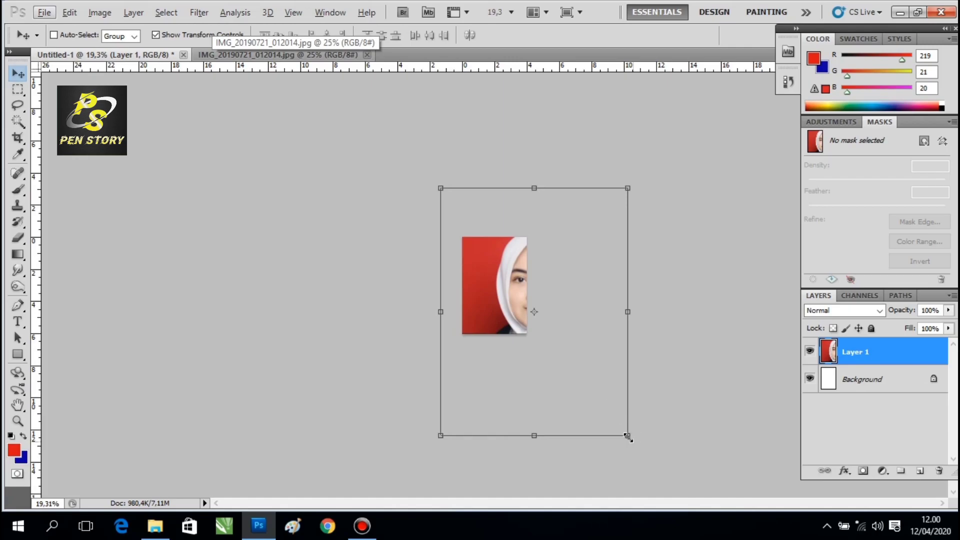
{"action": "left_click_drag", "start_coordinate": [628, 437], "coordinate": [499, 301]}
{"action": "scroll", "coordinate": [520, 321], "scroll_direction": "up", "scroll_amount": 5}
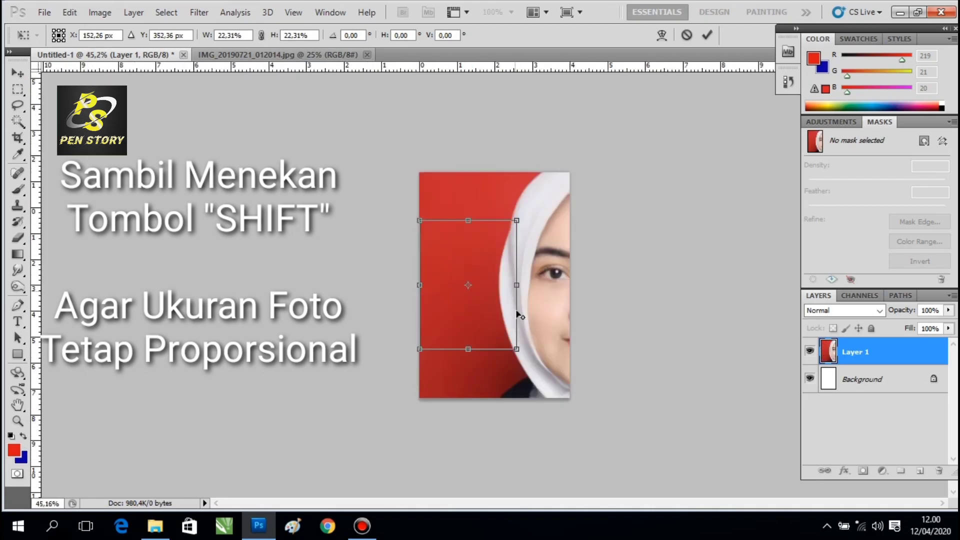
{"action": "scroll", "coordinate": [520, 322], "scroll_direction": "up", "scroll_amount": 3}
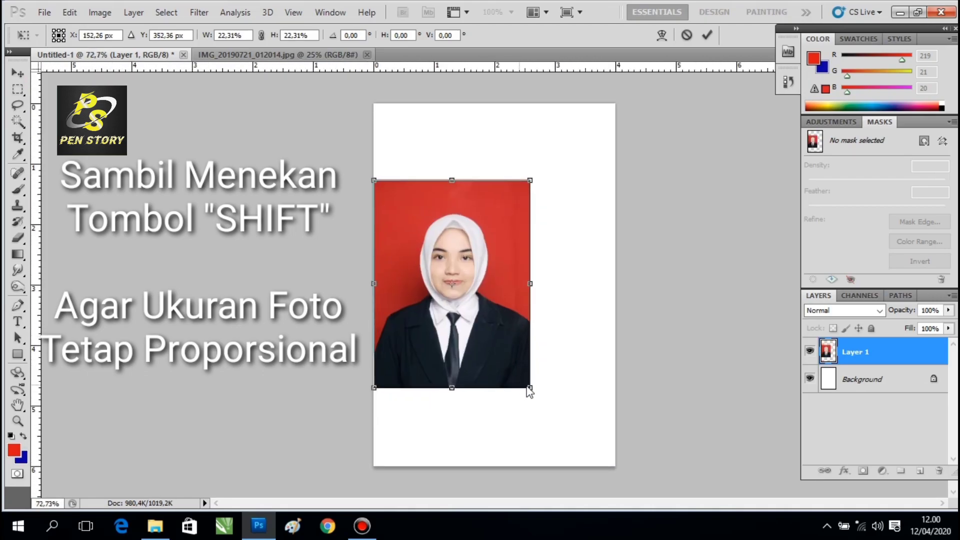
Step: Enlarge the portrait layer proportionally to about 42.17% and move it so it covers the whole canvas
{"action": "left_click_drag", "start_coordinate": [530, 388], "coordinate": [608, 469]}
{"action": "left_click_drag", "start_coordinate": [589, 186], "coordinate": [663, 90]}
{"action": "left_click_drag", "start_coordinate": [563, 274], "coordinate": [532, 262]}
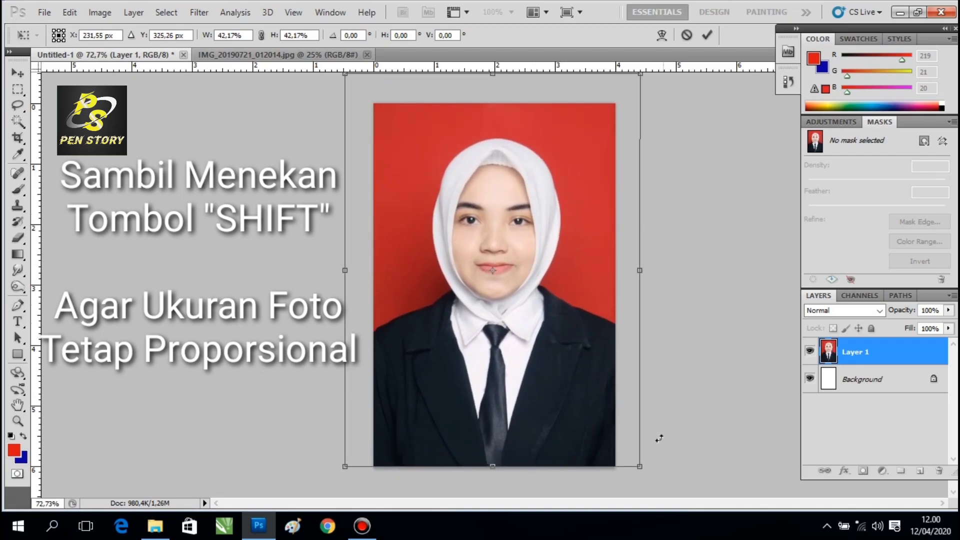
{"action": "scroll", "coordinate": [645, 439], "scroll_direction": "down", "scroll_amount": 1}
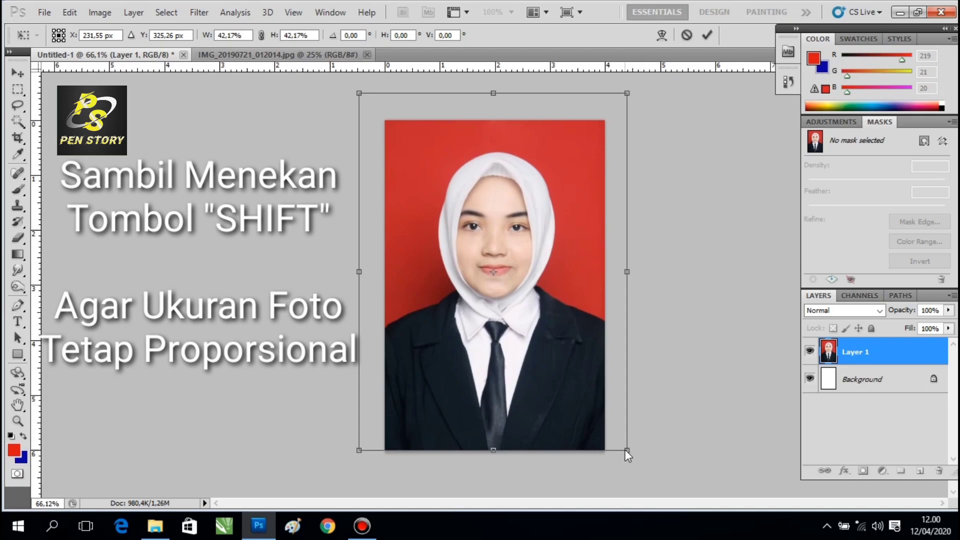
Step: Enlarge the portrait to about 45.91%, center it with some space above the head, and apply the transform
{"action": "left_click_drag", "start_coordinate": [628, 452], "coordinate": [651, 482]}
{"action": "left_click_drag", "start_coordinate": [568, 450], "coordinate": [554, 428]}
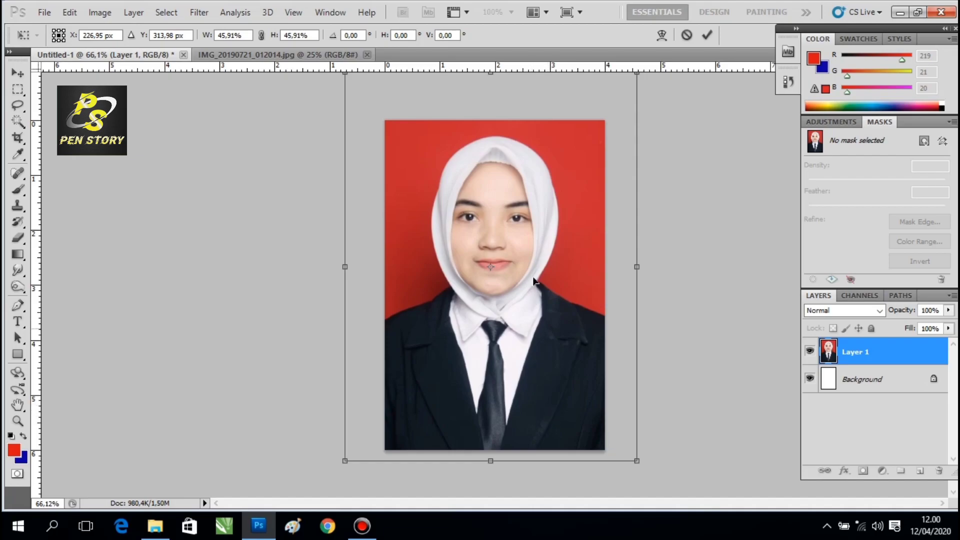
{"action": "left_click_drag", "start_coordinate": [554, 293], "coordinate": [555, 308]}
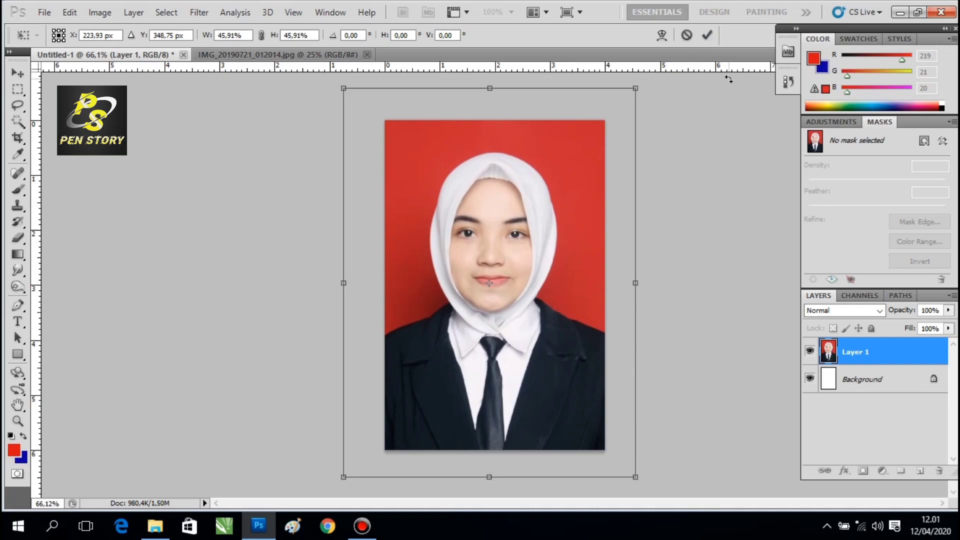
{"action": "left_click", "coordinate": [707, 35]}
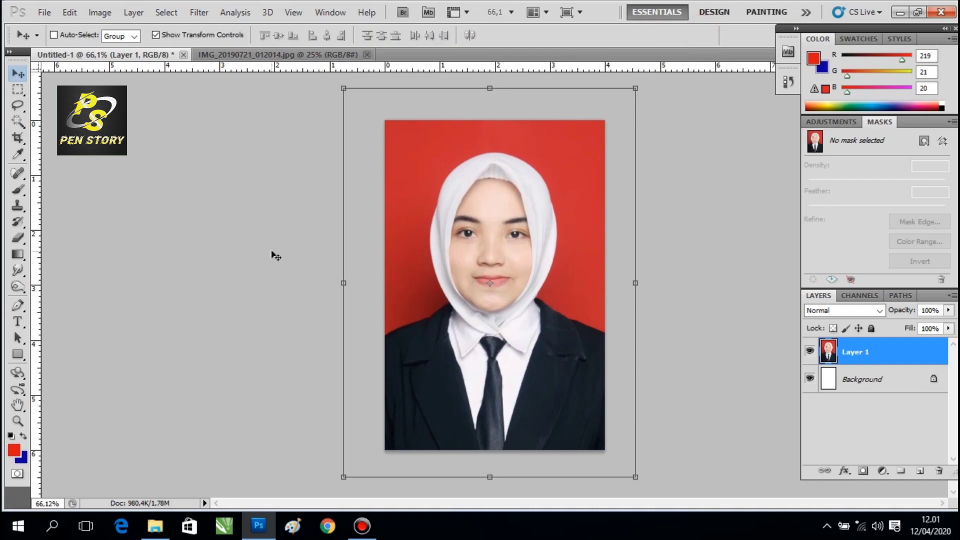
{"action": "left_click", "coordinate": [155, 35]}
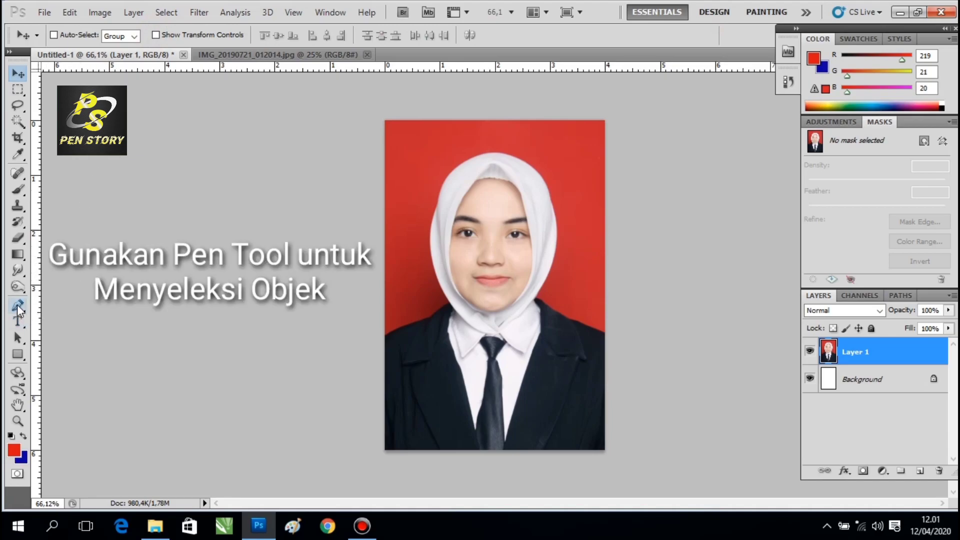
Step: Trace a Pen tool path from just outside the left canvas edge along the jacket shoulder up to the headscarf
{"action": "left_click", "coordinate": [17, 306]}
{"action": "scroll", "coordinate": [523, 345], "scroll_direction": "up", "scroll_amount": 5}
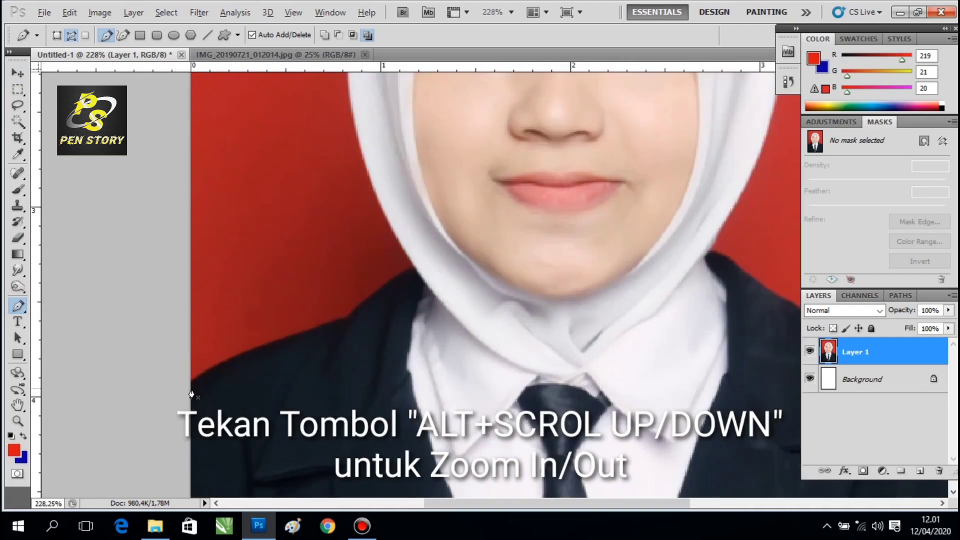
{"action": "scroll", "coordinate": [188, 397], "scroll_direction": "up", "scroll_amount": 1}
{"action": "left_click", "coordinate": [176, 396]}
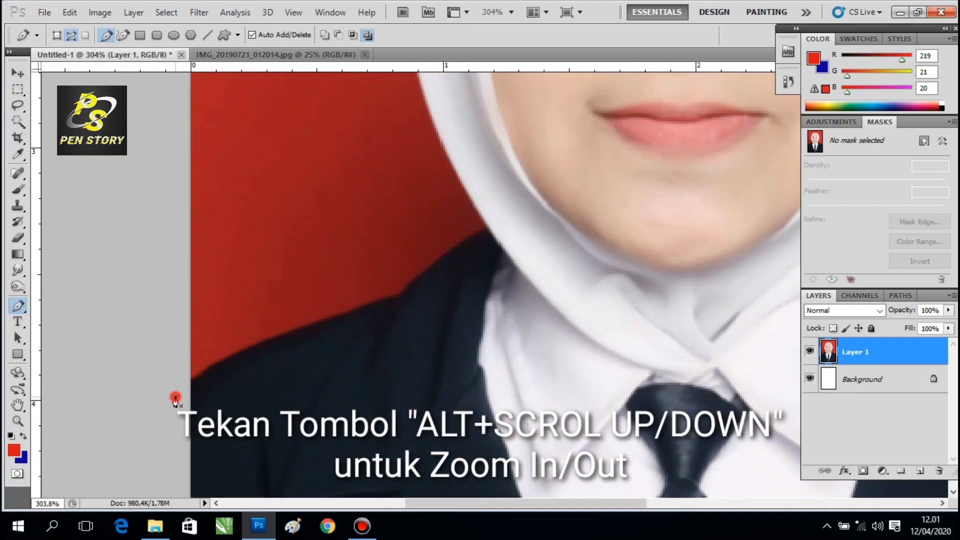
{"action": "left_click_drag", "start_coordinate": [298, 331], "coordinate": [376, 311]}
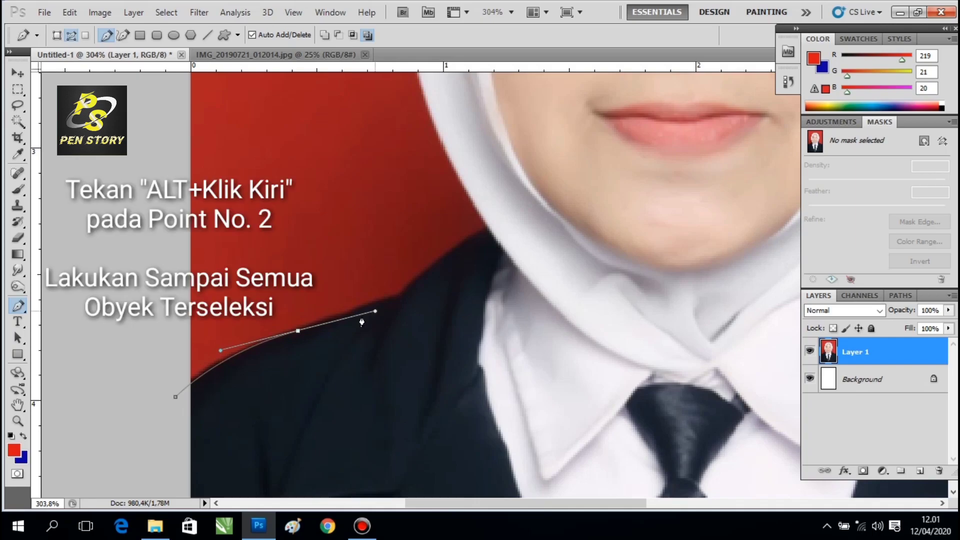
{"action": "left_click", "coordinate": [298, 332], "text": "alt"}
{"action": "left_click_drag", "start_coordinate": [398, 297], "coordinate": [411, 296]}
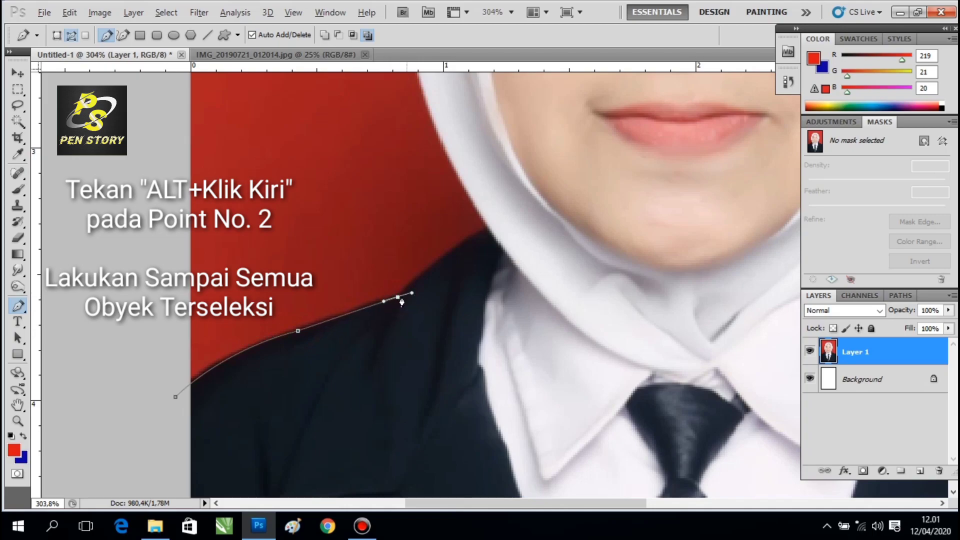
{"action": "left_click", "coordinate": [398, 297], "text": "alt"}
{"action": "left_click_drag", "start_coordinate": [488, 229], "coordinate": [508, 226]}
{"action": "left_click", "coordinate": [489, 231], "text": "alt"}
Step: Continue the path with curved segments up the left side of the headscarf to eyebrow height
{"action": "scroll", "coordinate": [518, 235], "scroll_direction": "up", "scroll_amount": 6}
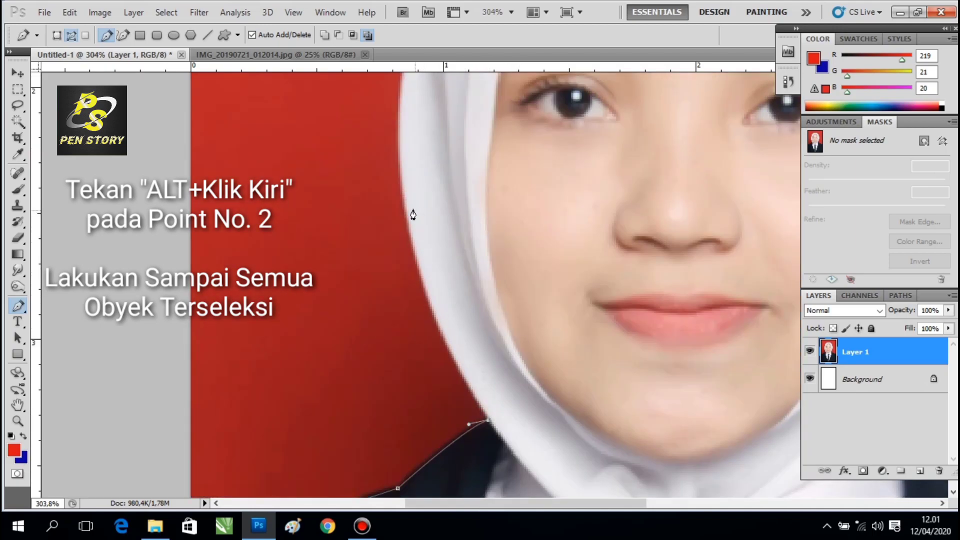
{"action": "mouse_move", "coordinate": [408, 210]}
{"action": "left_mouse_down"}
{"action": "mouse_move", "coordinate": [418, 150]}
{"action": "mouse_move", "coordinate": [395, 103]}
{"action": "left_mouse_up"}
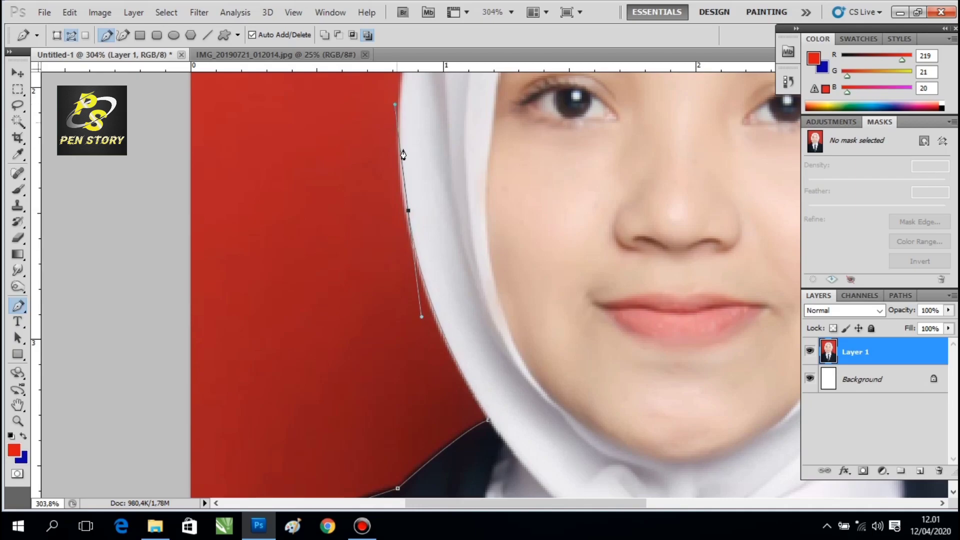
{"action": "left_click", "coordinate": [408, 211], "text": "alt"}
{"action": "scroll", "coordinate": [429, 220], "scroll_direction": "up", "scroll_amount": 5}
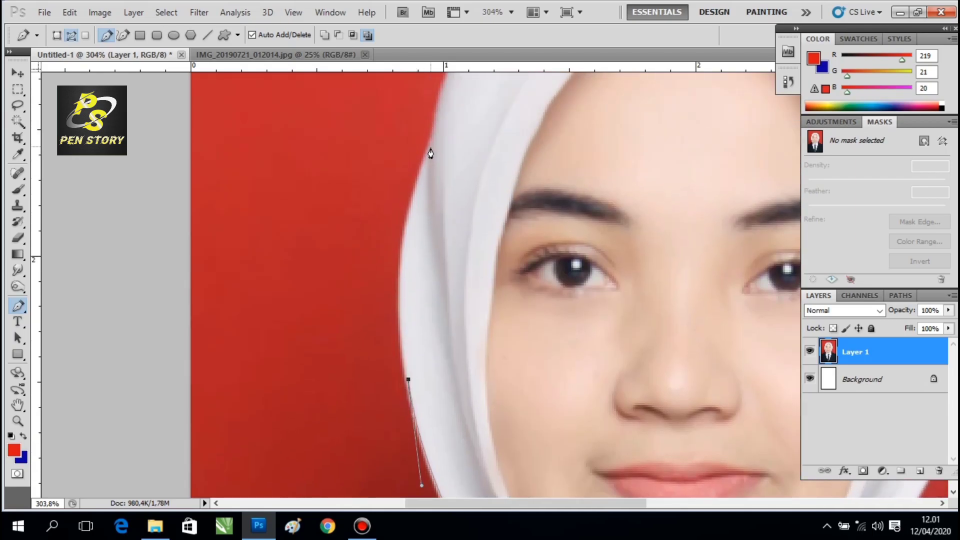
{"action": "scroll", "coordinate": [426, 165], "scroll_direction": "down", "scroll_amount": 3}
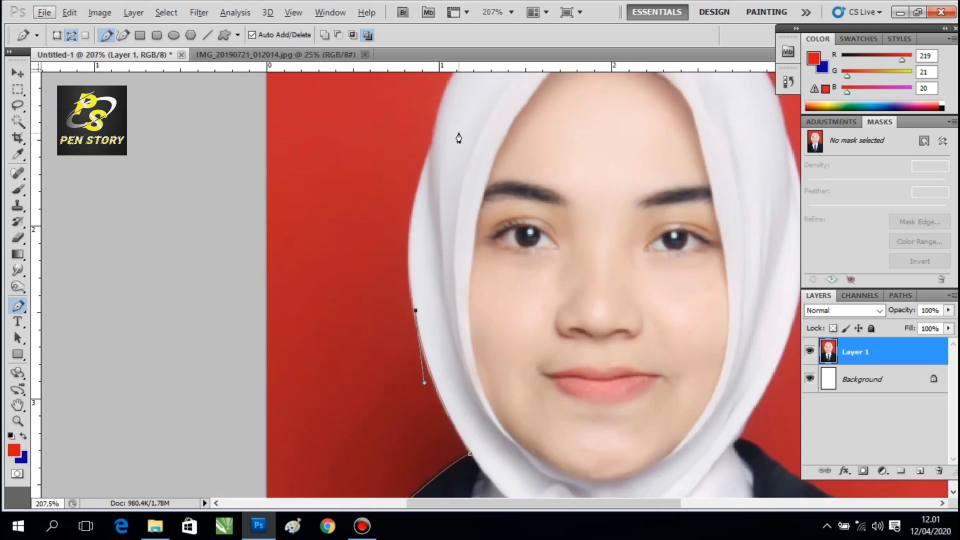
{"action": "left_click_drag", "start_coordinate": [431, 192], "coordinate": [469, 100]}
{"action": "left_click", "coordinate": [432, 192], "text": "alt"}
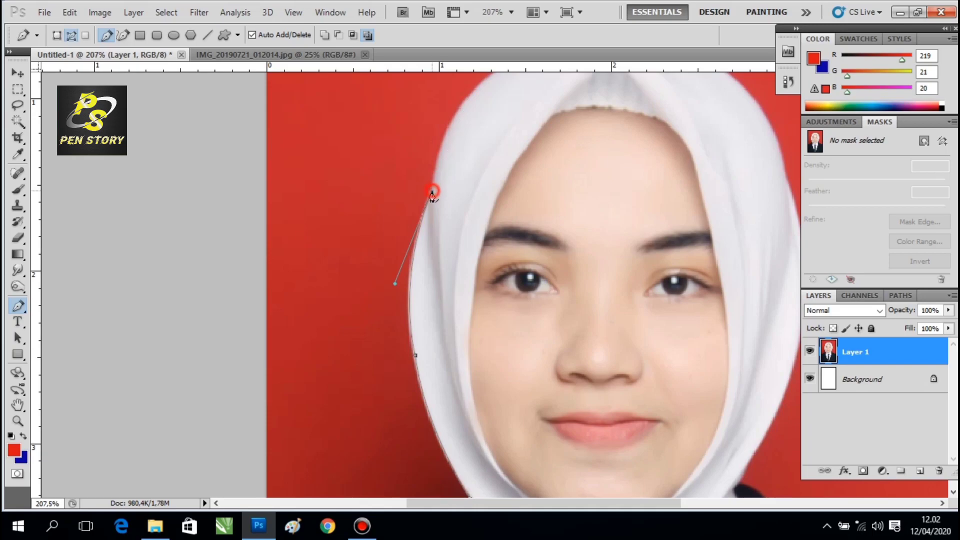
Step: Extend the path in curves over the top of the headscarf, removing each anchor's outgoing handle
{"action": "scroll", "coordinate": [459, 203], "scroll_direction": "up", "scroll_amount": 5}
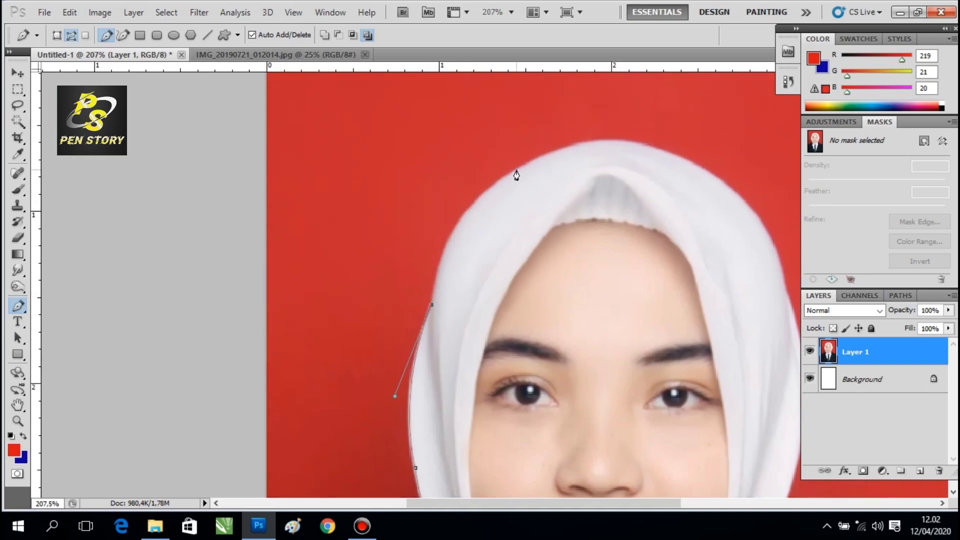
{"action": "left_click_drag", "start_coordinate": [517, 171], "coordinate": [594, 135]}
{"action": "left_click", "coordinate": [517, 171], "text": "alt"}
{"action": "left_click_drag", "start_coordinate": [670, 155], "coordinate": [758, 188]}
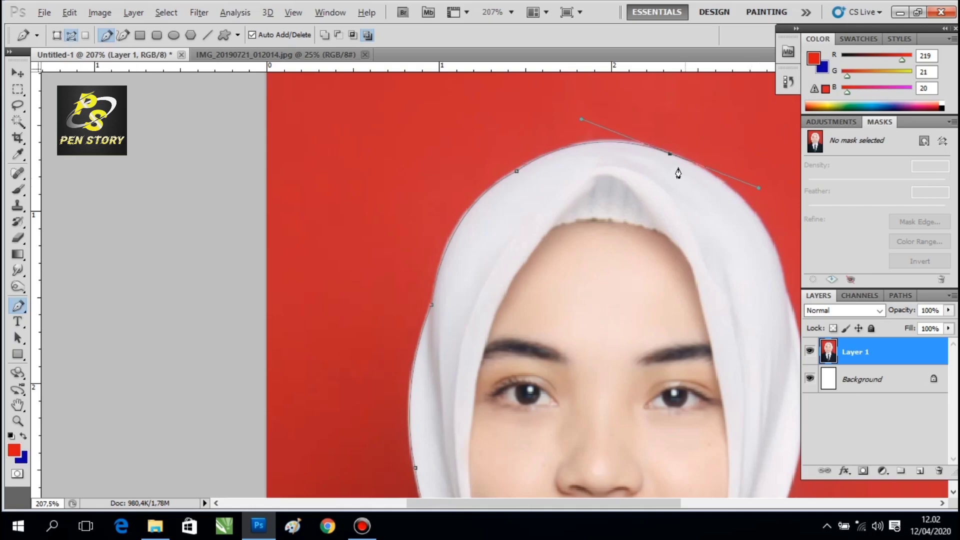
{"action": "left_click", "coordinate": [671, 154], "text": "alt"}
Step: Continue the path down the upper right side of the headscarf with two curved anchor points
{"action": "left_click_drag", "start_coordinate": [570, 503], "coordinate": [612, 503]}
{"action": "scroll", "coordinate": [629, 186], "scroll_direction": "down", "scroll_amount": 2}
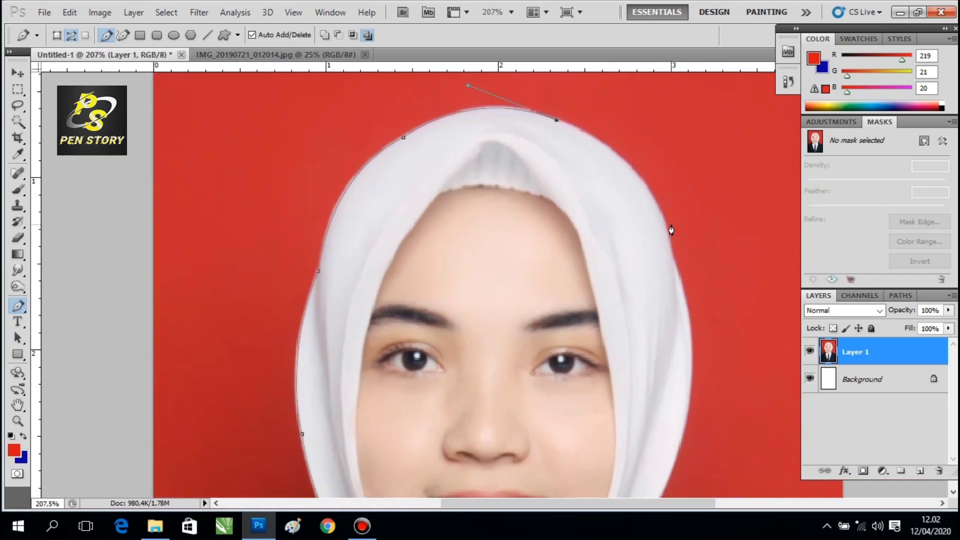
{"action": "left_click_drag", "start_coordinate": [665, 224], "coordinate": [683, 299]}
{"action": "left_click", "coordinate": [687, 300]}
{"action": "key", "text": "ctrl+z"}
{"action": "scroll", "coordinate": [668, 240], "scroll_direction": "down", "scroll_amount": 1}
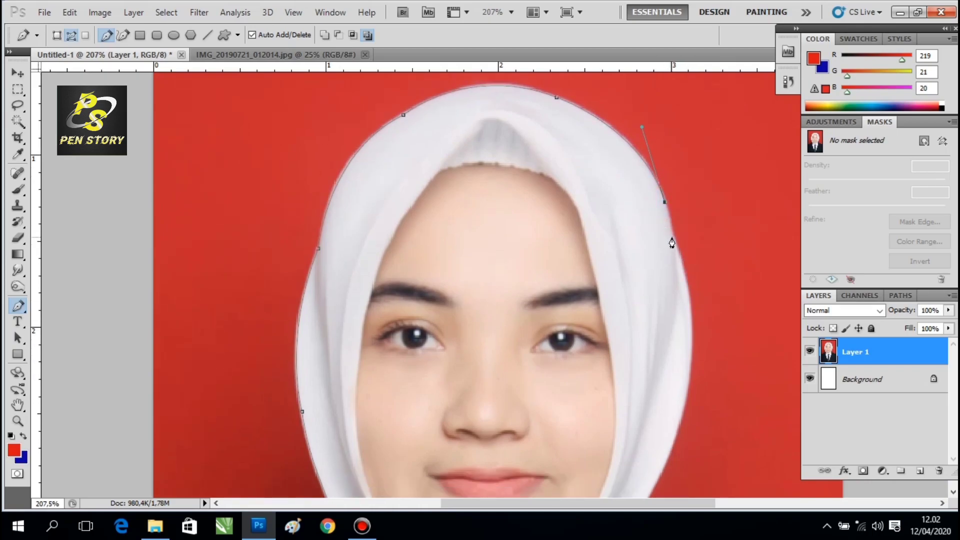
{"action": "left_click_drag", "start_coordinate": [672, 239], "coordinate": [673, 249]}
Step: Trace the lower right side of the headscarf down to where it meets the jacket shoulder
{"action": "scroll", "coordinate": [675, 248], "scroll_direction": "down", "scroll_amount": 4}
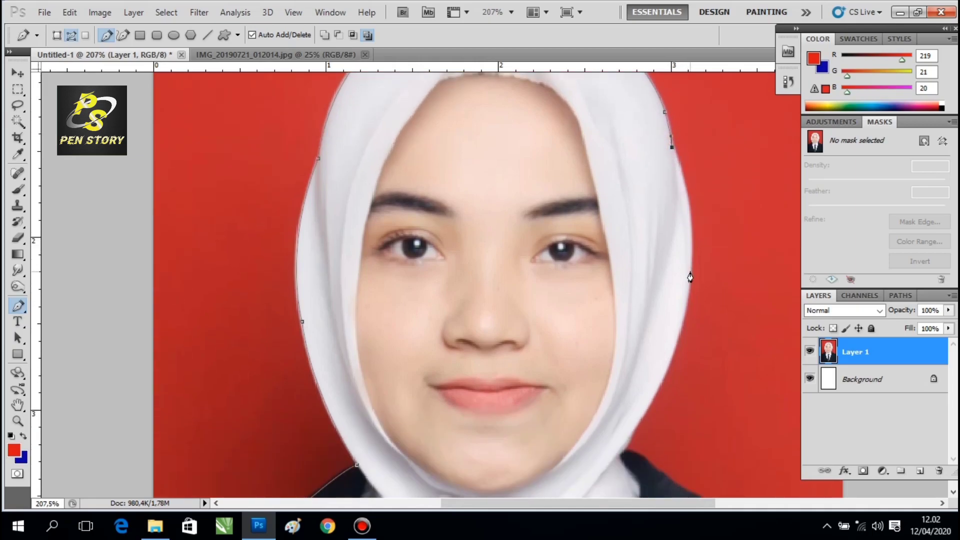
{"action": "left_click_drag", "start_coordinate": [690, 273], "coordinate": [682, 337]}
{"action": "scroll", "coordinate": [690, 298], "scroll_direction": "down", "scroll_amount": 2}
{"action": "scroll", "coordinate": [689, 298], "scroll_direction": "down", "scroll_amount": 2}
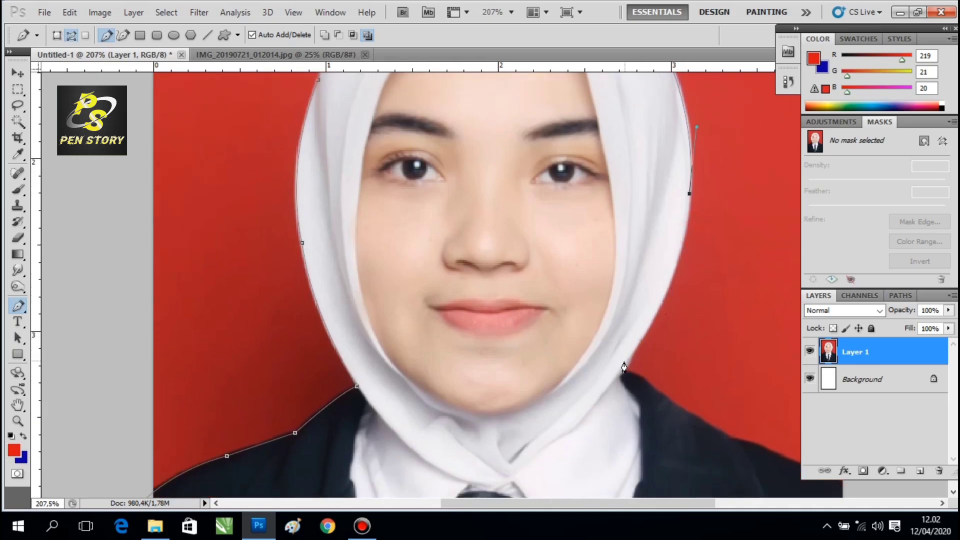
{"action": "left_click_drag", "start_coordinate": [622, 370], "coordinate": [554, 470]}
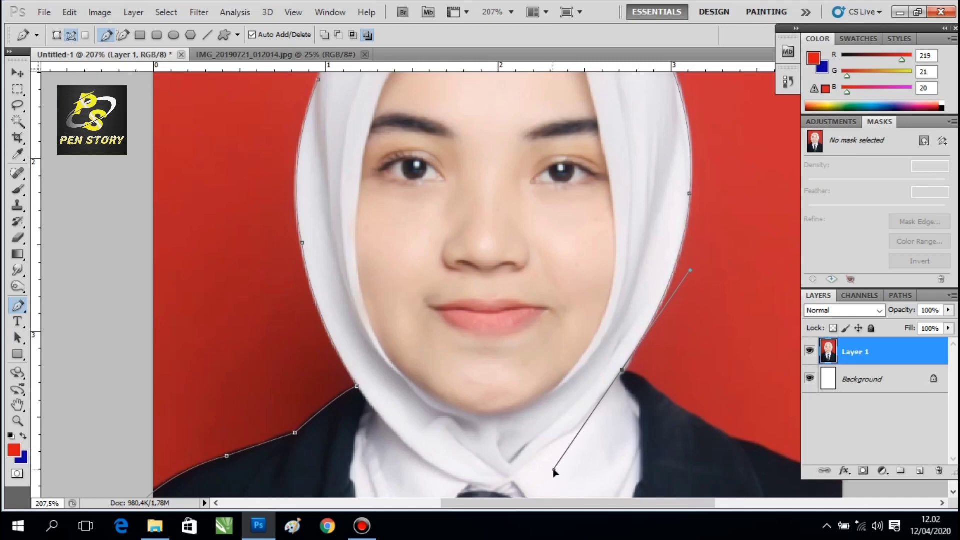
{"action": "left_click", "coordinate": [623, 372], "text": "alt"}
Step: Continue the path from the headscarf onto the upper slope of the right jacket shoulder with short curved segments
{"action": "left_click", "coordinate": [645, 379]}
{"action": "left_click_drag", "start_coordinate": [644, 379], "coordinate": [699, 405]}
{"action": "left_click", "coordinate": [645, 379], "text": "alt"}
{"action": "scroll", "coordinate": [665, 404], "scroll_direction": "down", "scroll_amount": 1}
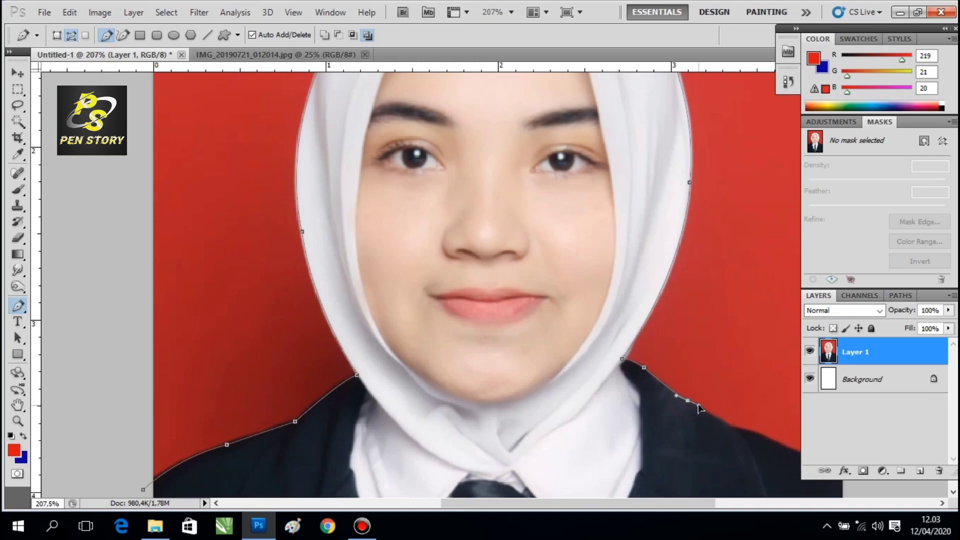
{"action": "left_click", "coordinate": [688, 401], "text": "alt"}
{"action": "scroll", "coordinate": [681, 420], "scroll_direction": "down", "scroll_amount": 2}
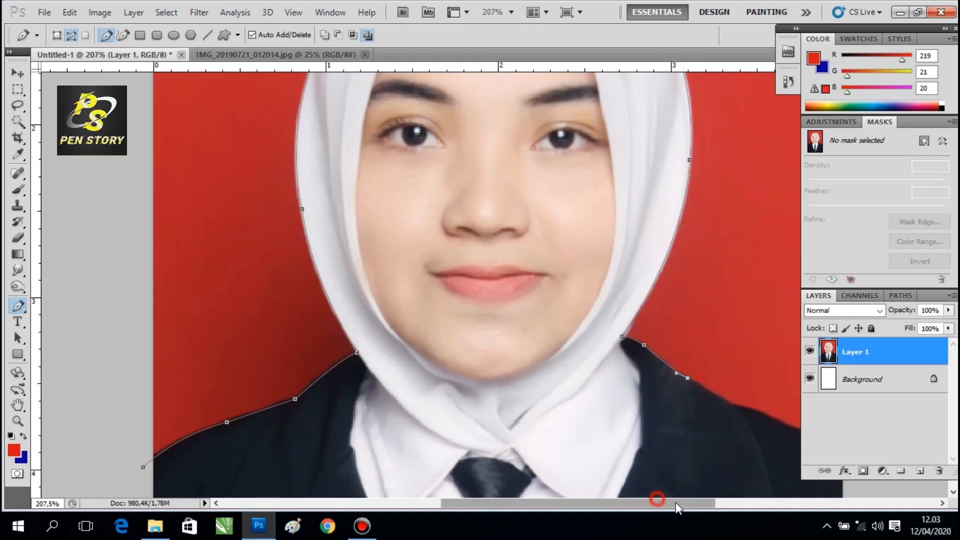
{"action": "left_click_drag", "start_coordinate": [658, 502], "coordinate": [673, 500]}
{"action": "left_click_drag", "start_coordinate": [626, 397], "coordinate": [640, 408]}
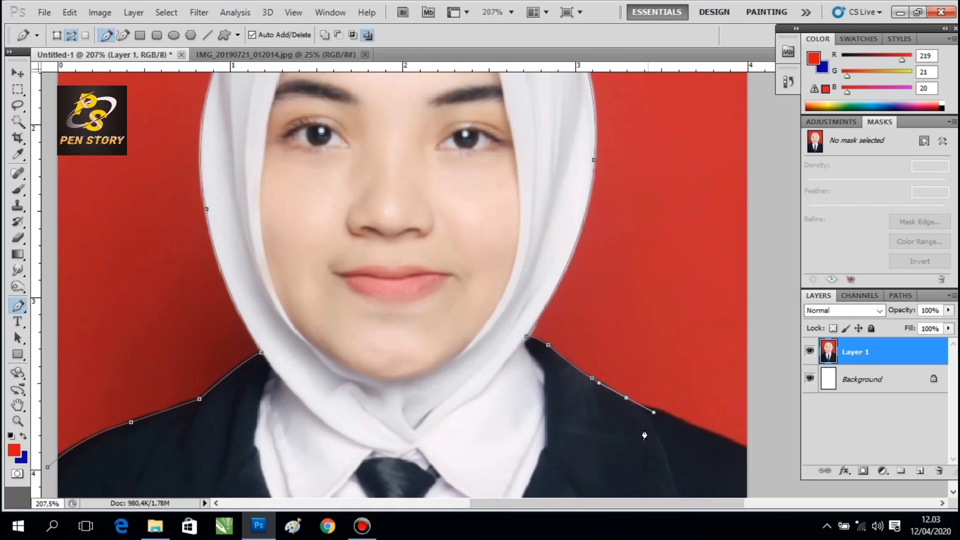
{"action": "key", "text": "ctrl+alt+z"}
{"action": "key", "text": "ctrl+alt+z"}
Step: Trace the rest of the right jacket shoulder with short curved segments to just outside the right canvas edge
{"action": "left_click_drag", "start_coordinate": [616, 394], "coordinate": [632, 409]}
{"action": "left_click", "coordinate": [617, 394], "text": "alt"}
{"action": "left_click_drag", "start_coordinate": [651, 408], "coordinate": [671, 408]}
{"action": "left_click", "coordinate": [652, 407], "text": "alt"}
{"action": "left_click_drag", "start_coordinate": [693, 424], "coordinate": [706, 431]}
{"action": "left_click", "coordinate": [693, 424], "text": "alt"}
{"action": "left_click_drag", "start_coordinate": [755, 456], "coordinate": [763, 471]}
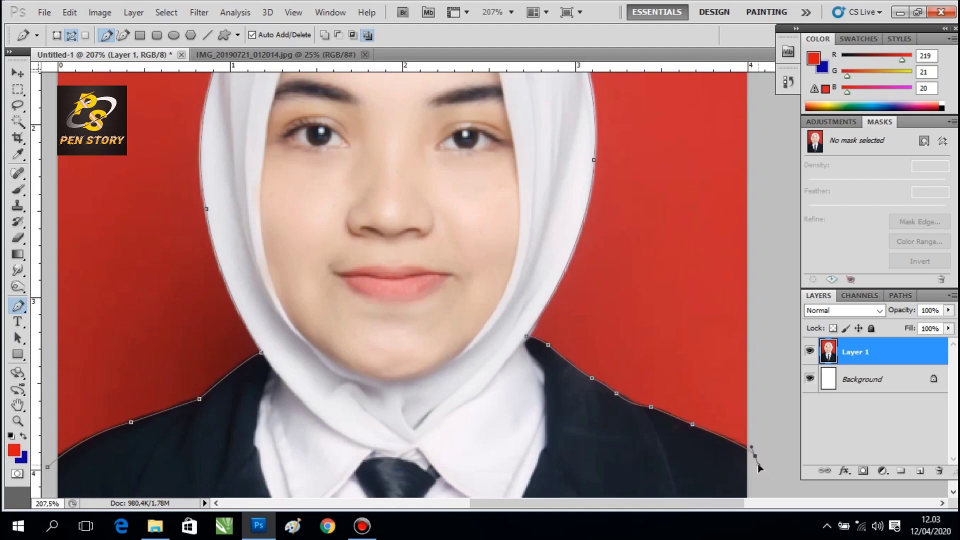
{"action": "scroll", "coordinate": [768, 405], "scroll_direction": "down", "scroll_amount": 1}
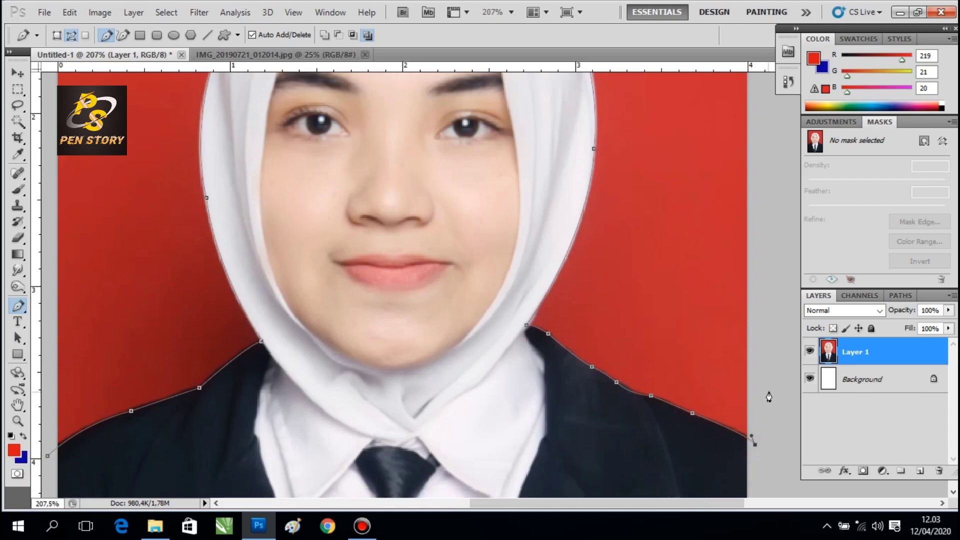
Step: Close the outline path with curved anchor points outside the canvas, passing below the jacket and back to the starting point at the left shoulder
{"action": "scroll", "coordinate": [770, 397], "scroll_direction": "down", "scroll_amount": 3}
{"action": "scroll", "coordinate": [769, 392], "scroll_direction": "down", "scroll_amount": 3, "text": "alt"}
{"action": "scroll", "coordinate": [770, 383], "scroll_direction": "down", "scroll_amount": 3}
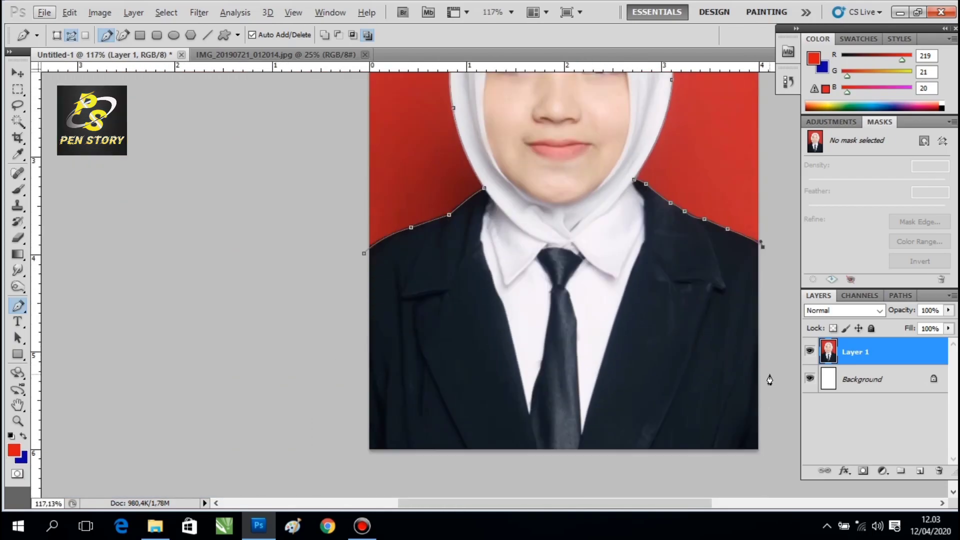
{"action": "scroll", "coordinate": [769, 381], "scroll_direction": "down", "scroll_amount": 1}
{"action": "left_click", "coordinate": [780, 441]}
{"action": "left_click_drag", "start_coordinate": [315, 452], "coordinate": [254, 406]}
{"action": "left_click", "coordinate": [364, 246]}
{"action": "scroll", "coordinate": [453, 296], "scroll_direction": "up", "scroll_amount": 5}
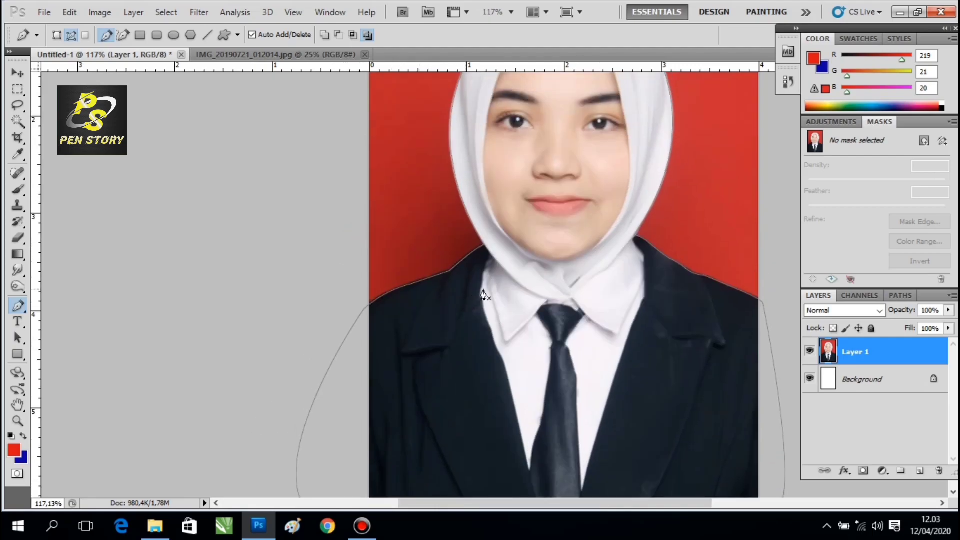
{"action": "scroll", "coordinate": [482, 283], "scroll_direction": "down", "scroll_amount": 2}
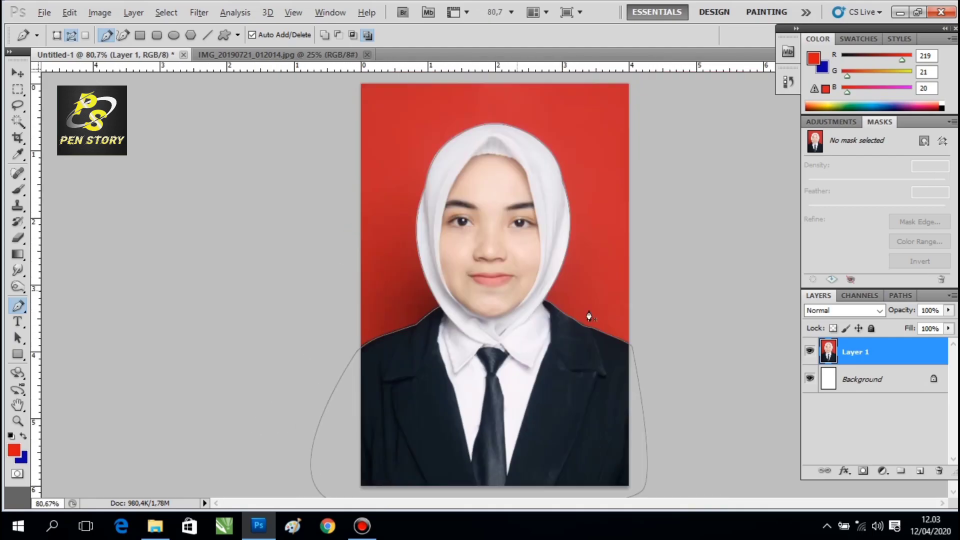
Step: Convert the closed path to a new anti-aliased selection with a 0-pixel feather and copy the person onto a new layer
{"action": "right_click", "coordinate": [509, 409]}
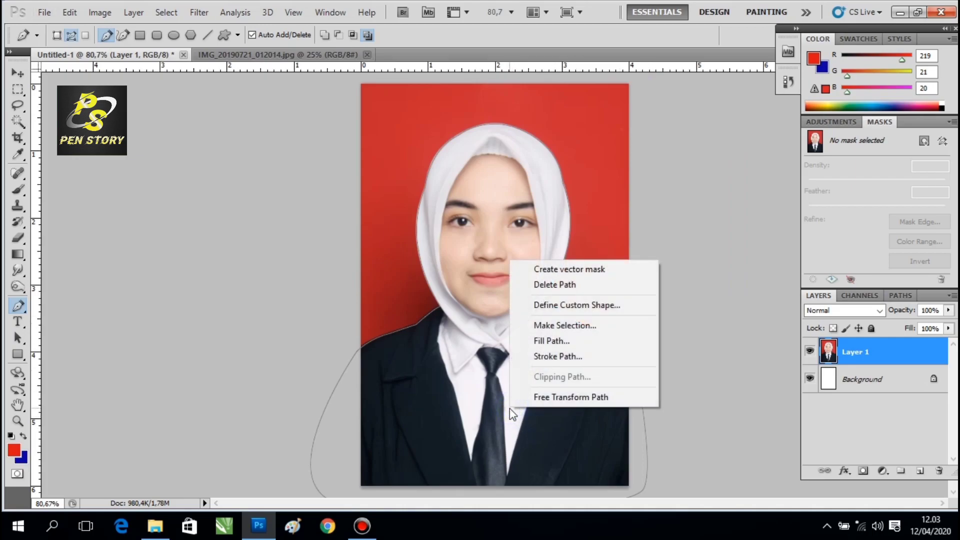
{"action": "left_click", "coordinate": [559, 329]}
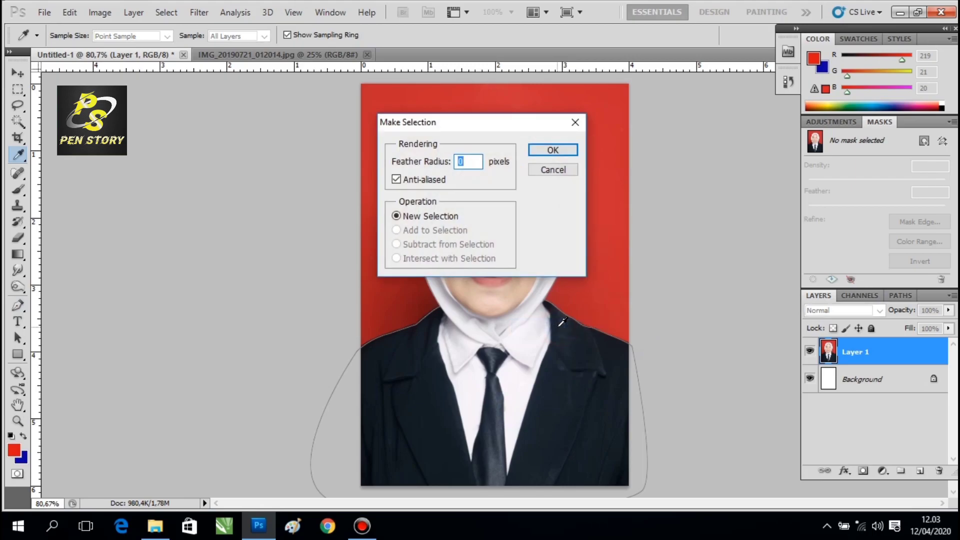
{"action": "left_click", "coordinate": [553, 150]}
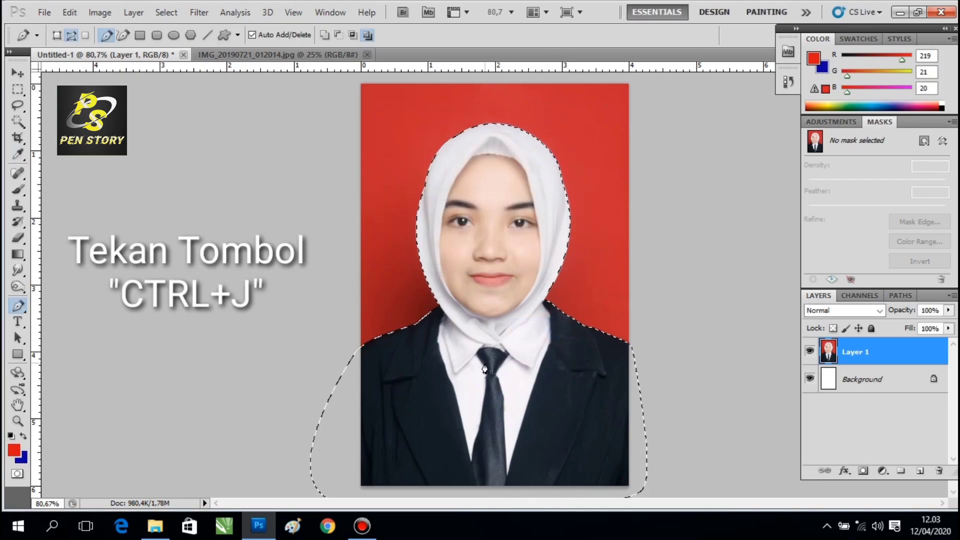
{"action": "key", "text": "ctrl+j"}
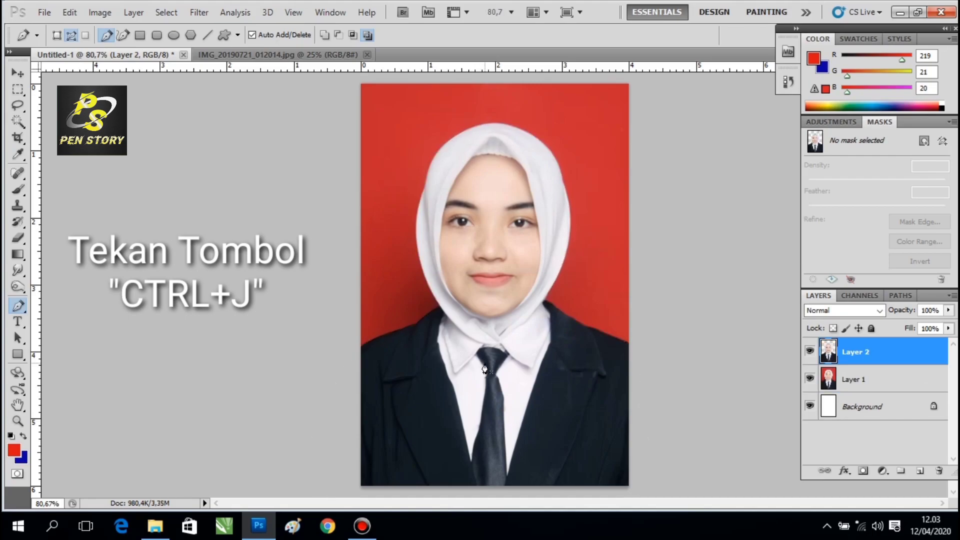
Step: Check the cutout by toggling the original photo layer's visibility, and rename that layer Backgroun
{"action": "left_click", "coordinate": [811, 380]}
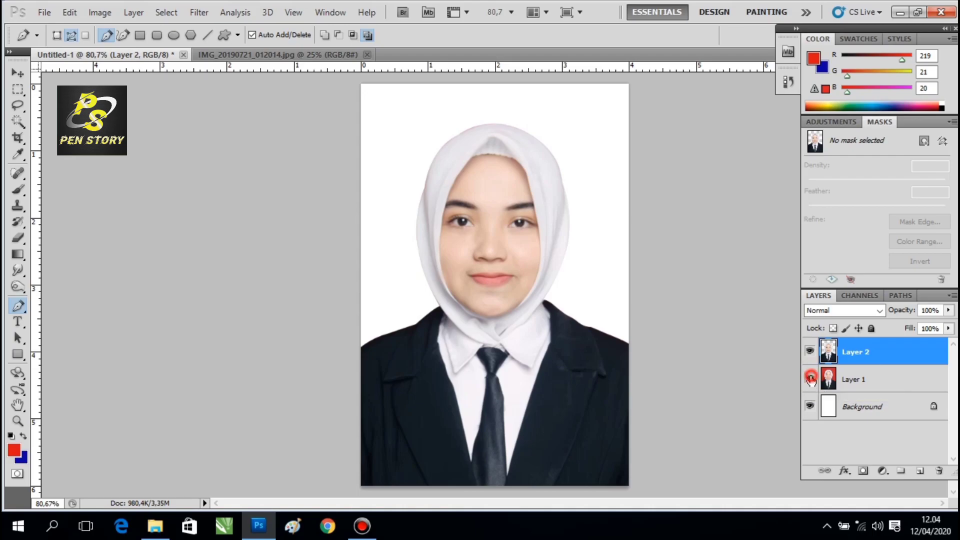
{"action": "left_click", "coordinate": [811, 379]}
{"action": "left_click", "coordinate": [811, 379]}
{"action": "left_click", "coordinate": [811, 379]}
{"action": "double_click", "coordinate": [856, 381]}
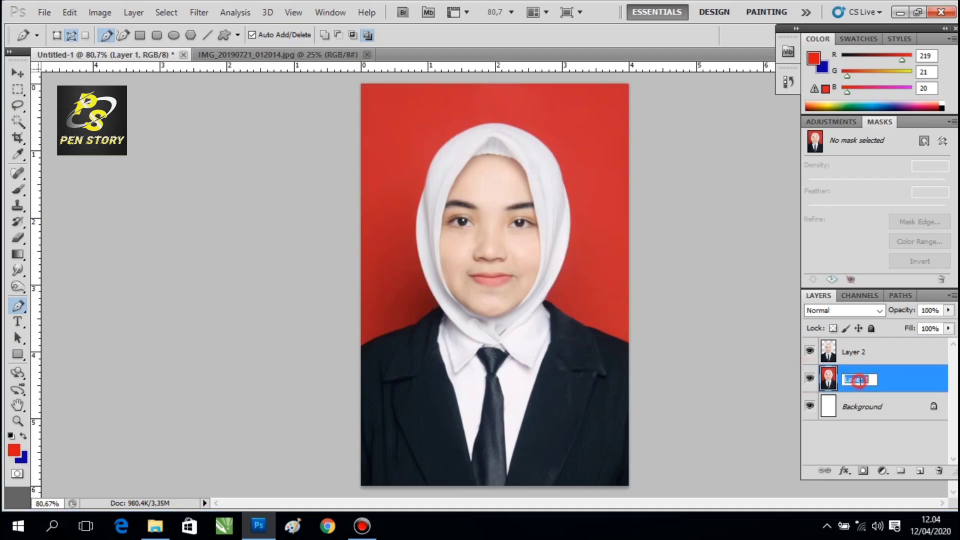
{"action": "type", "text": "Backgroun"}
{"action": "left_click", "coordinate": [769, 391]}
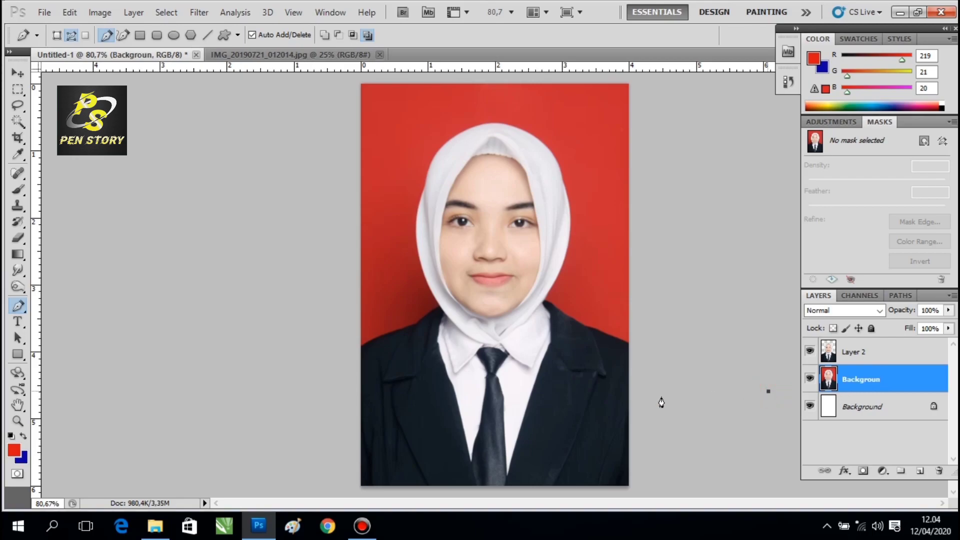
Step: Set the foreground color to blue #0b00a3
{"action": "left_click", "coordinate": [13, 452]}
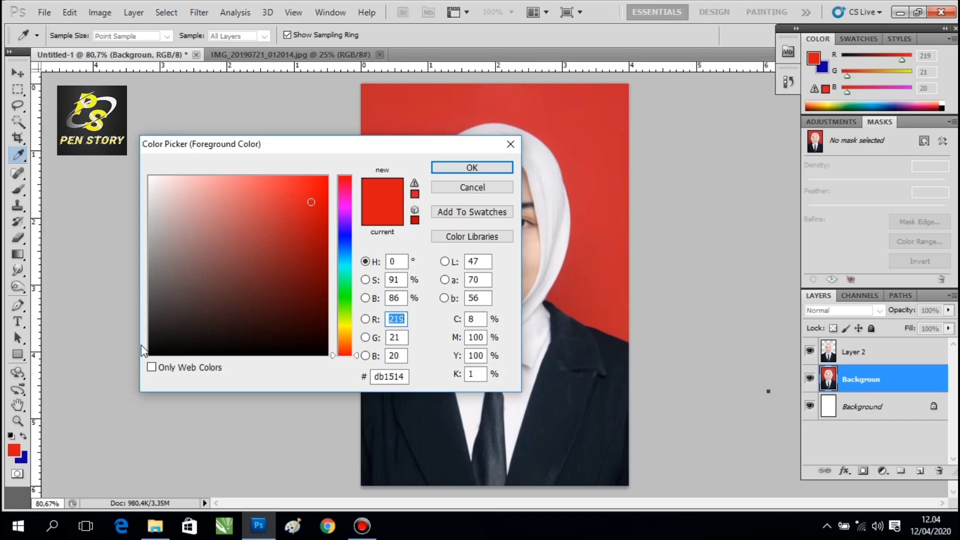
{"action": "type", "text": "0"}
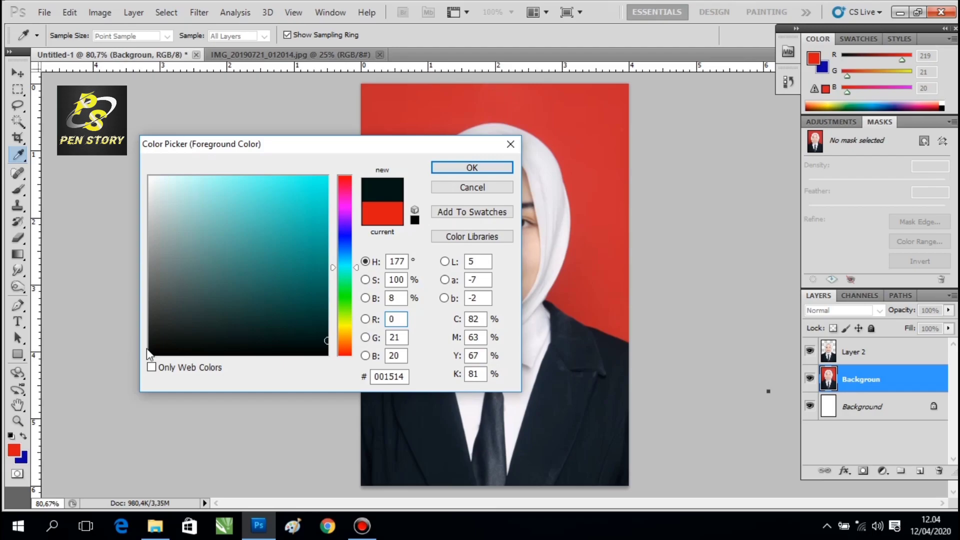
{"action": "double_click", "coordinate": [398, 377]}
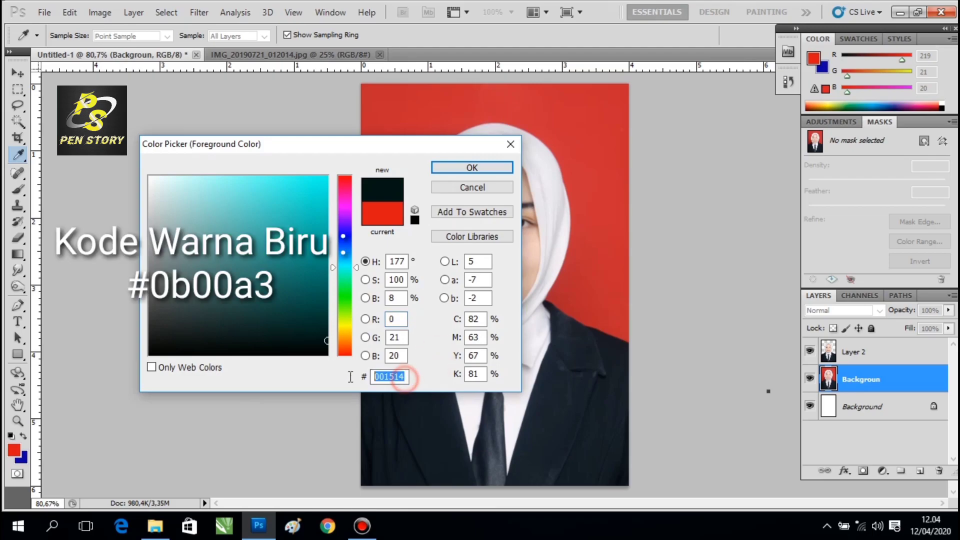
{"action": "type", "text": "0b"}
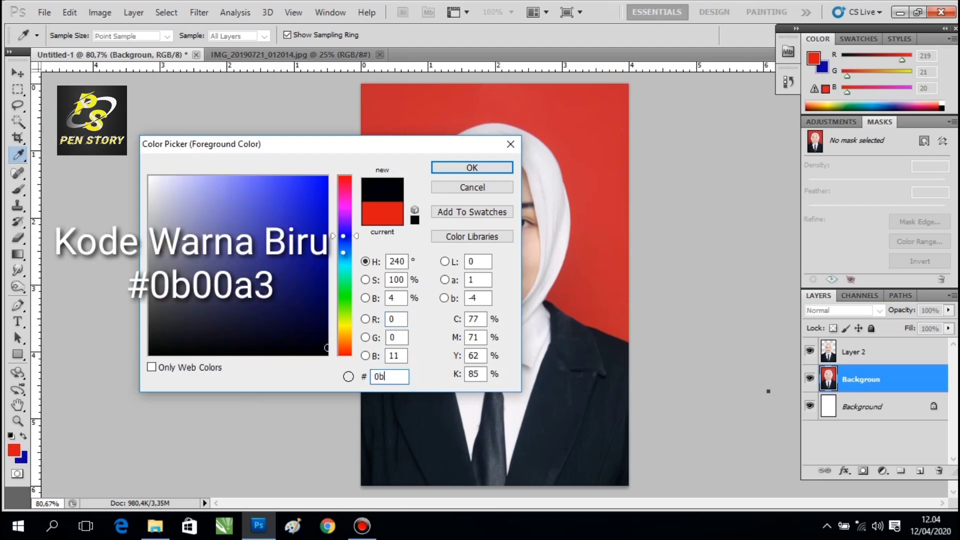
{"action": "type", "text": "00a3"}
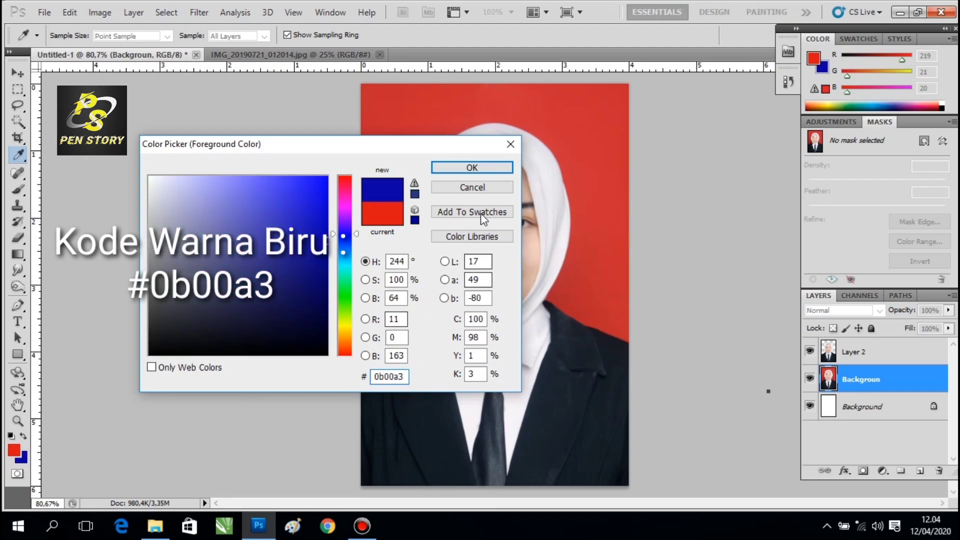
{"action": "left_click", "coordinate": [478, 168]}
{"action": "key", "text": "p"}
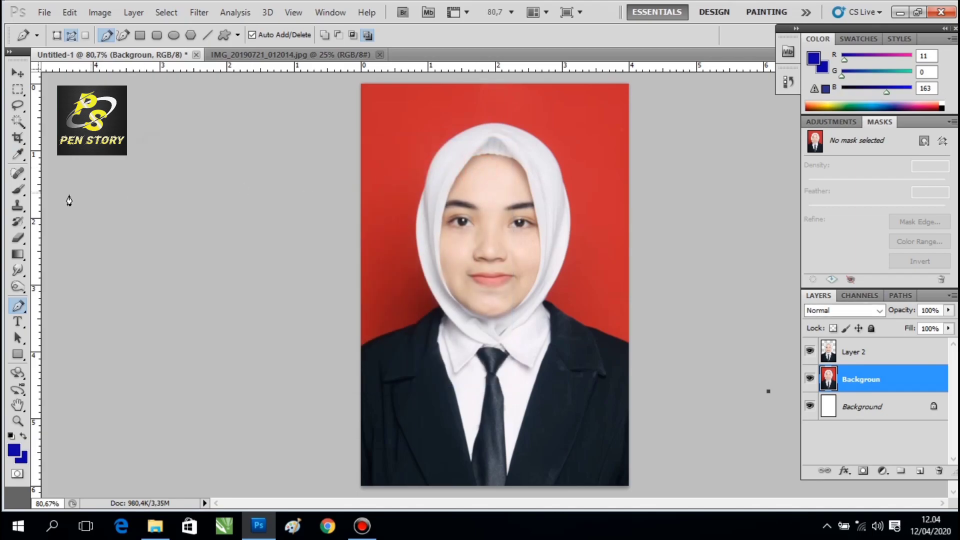
Step: Paint over the red backdrop around the person on the Backgroun layer with the blue Brush
{"action": "left_click", "coordinate": [18, 190]}
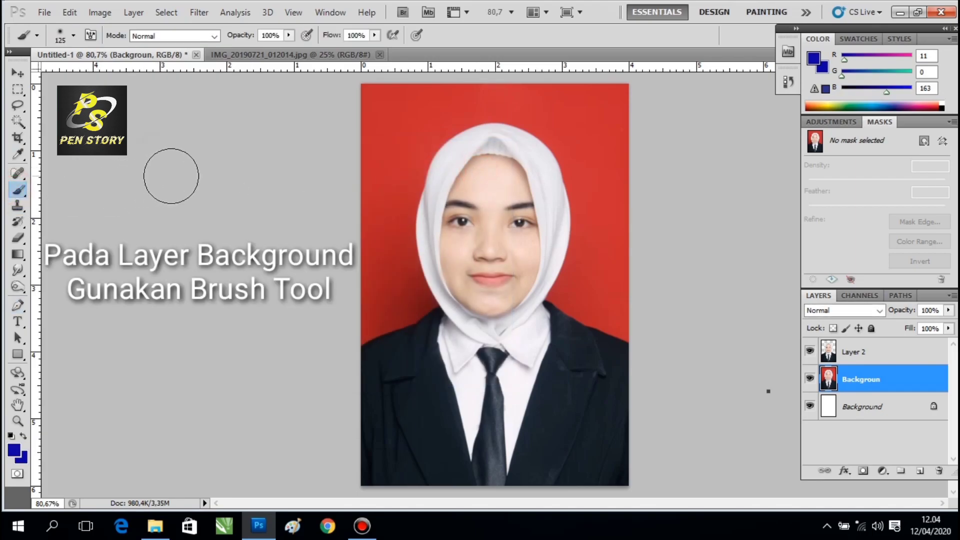
{"action": "mouse_move", "coordinate": [361, 134]}
{"action": "left_mouse_down"}
{"action": "mouse_move", "coordinate": [388, 96]}
{"action": "mouse_move", "coordinate": [349, 96]}
{"action": "mouse_move", "coordinate": [588, 95]}
{"action": "mouse_move", "coordinate": [457, 134]}
{"action": "mouse_move", "coordinate": [540, 138]}
{"action": "mouse_move", "coordinate": [503, 158]}
{"action": "mouse_move", "coordinate": [454, 162]}
{"action": "mouse_move", "coordinate": [527, 182]}
{"action": "mouse_move", "coordinate": [519, 193]}
{"action": "mouse_move", "coordinate": [618, 204]}
{"action": "mouse_move", "coordinate": [634, 224]}
{"action": "mouse_move", "coordinate": [619, 233]}
{"action": "mouse_move", "coordinate": [618, 258]}
{"action": "mouse_move", "coordinate": [635, 317]}
{"action": "mouse_move", "coordinate": [649, 322]}
{"action": "mouse_move", "coordinate": [594, 476]}
{"action": "left_mouse_up"}
{"action": "mouse_move", "coordinate": [339, 337]}
{"action": "left_mouse_down"}
{"action": "mouse_move", "coordinate": [354, 302]}
{"action": "mouse_move", "coordinate": [403, 250]}
{"action": "mouse_move", "coordinate": [390, 200]}
{"action": "mouse_move", "coordinate": [397, 150]}
{"action": "mouse_move", "coordinate": [375, 203]}
{"action": "left_mouse_up"}
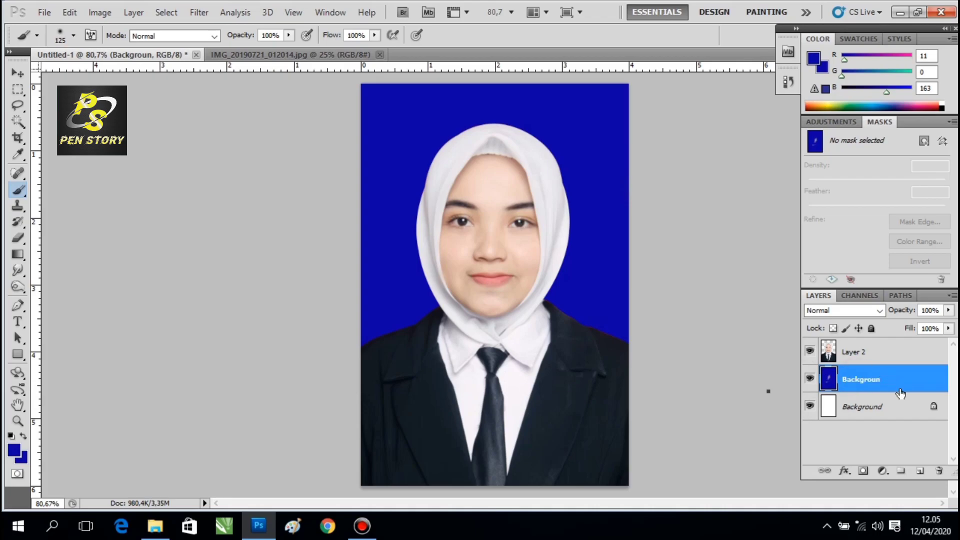
Step: Add a new layer above the blue Backgroun layer and set the foreground color to red #db1514
{"action": "left_click", "coordinate": [920, 470]}
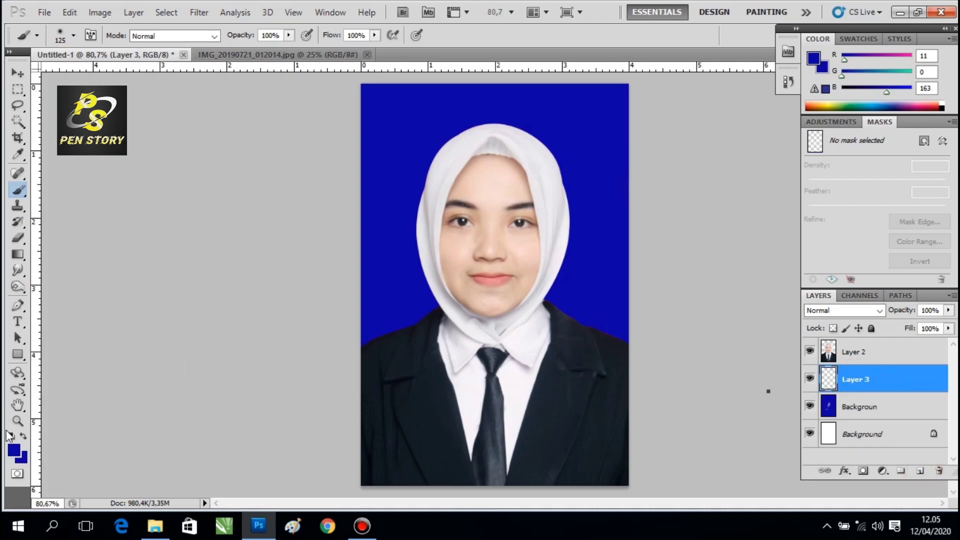
{"action": "left_click", "coordinate": [20, 453]}
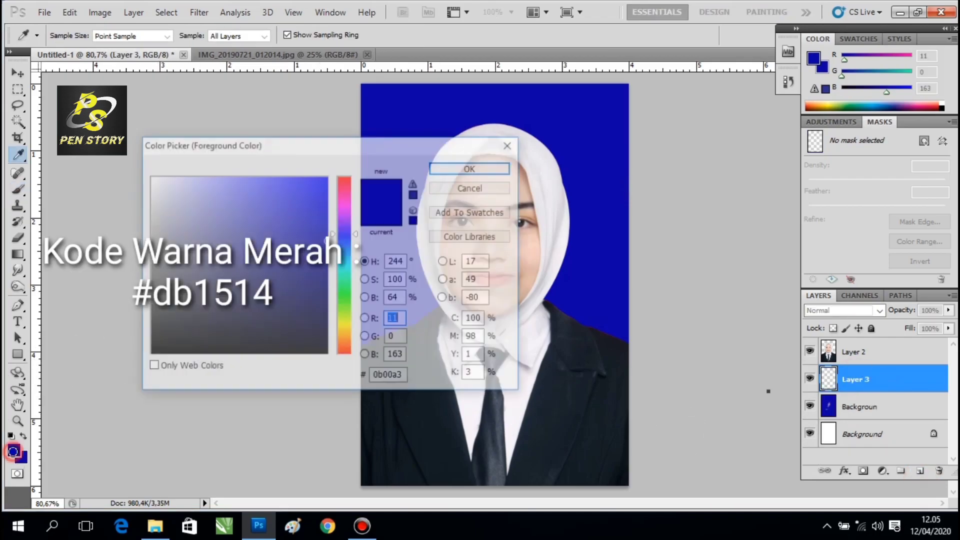
{"action": "double_click", "coordinate": [389, 376]}
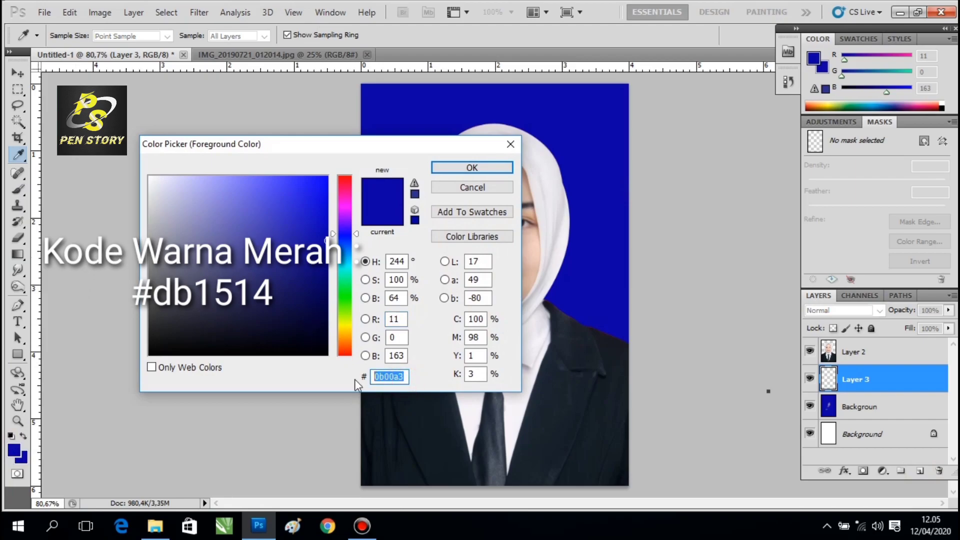
{"action": "type", "text": "db"}
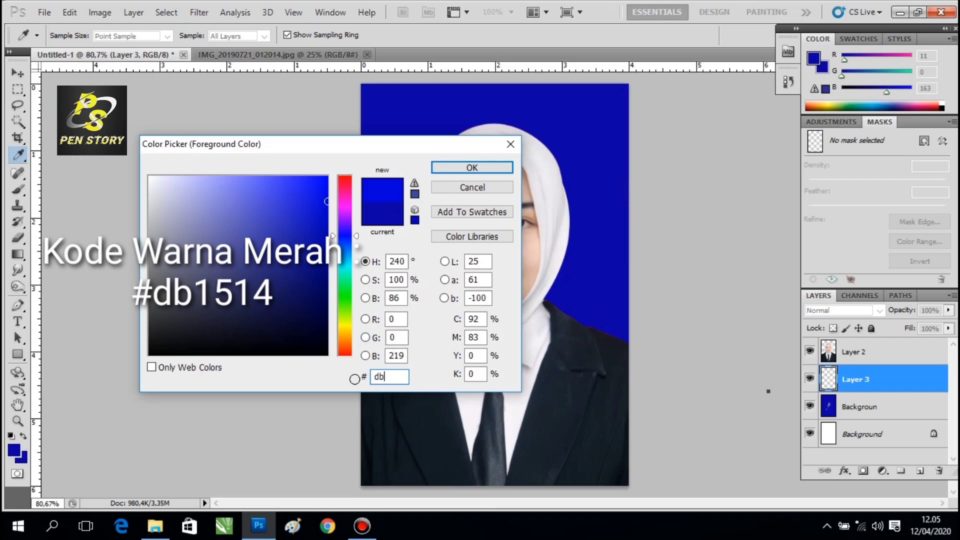
{"action": "type", "text": "1"}
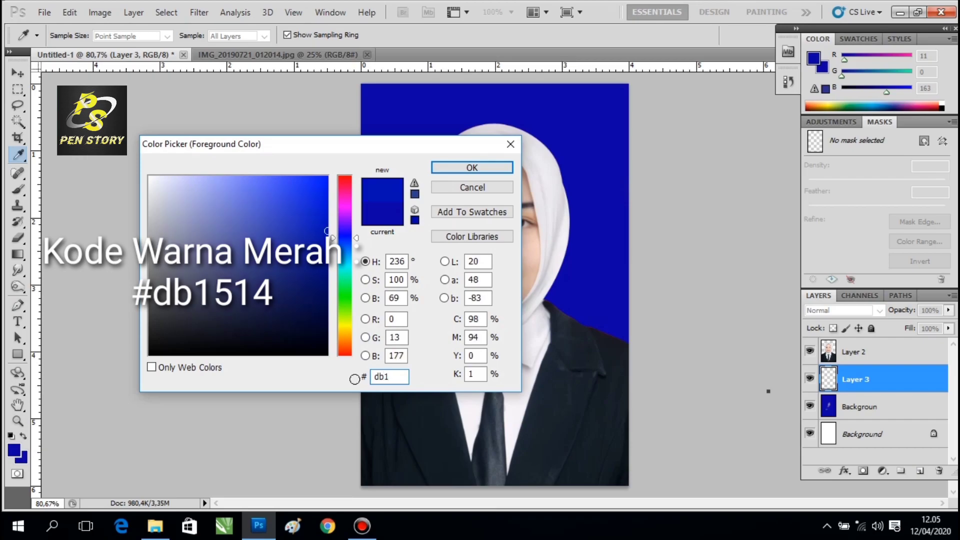
{"action": "type", "text": "514"}
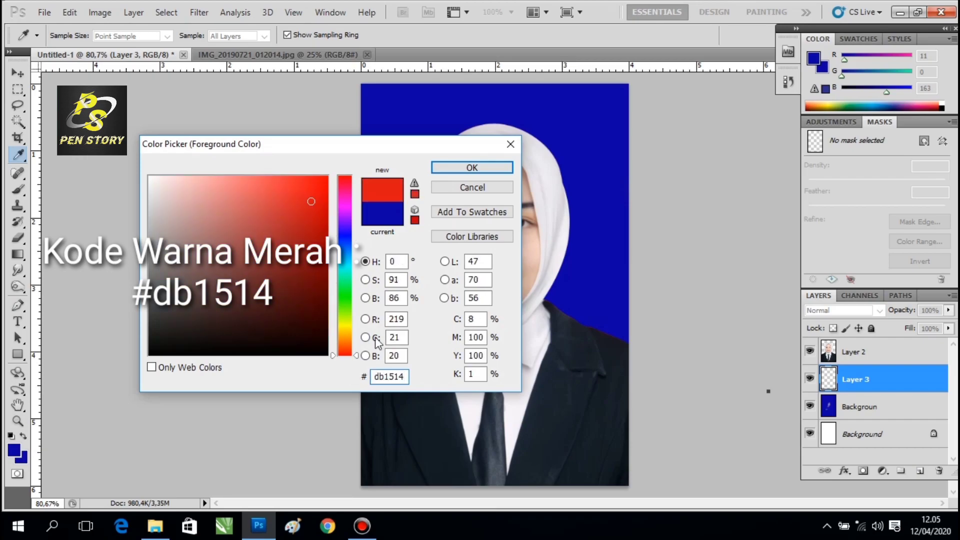
{"action": "left_click", "coordinate": [472, 168]}
Step: Paint the whole backdrop around the person red on the new layer with the Brush
{"action": "key", "text": "b"}
{"action": "left_click", "coordinate": [448, 129]}
{"action": "mouse_move", "coordinate": [368, 129]}
{"action": "left_mouse_down"}
{"action": "mouse_move", "coordinate": [461, 106]}
{"action": "mouse_move", "coordinate": [385, 95]}
{"action": "mouse_move", "coordinate": [582, 100]}
{"action": "mouse_move", "coordinate": [611, 85]}
{"action": "mouse_move", "coordinate": [553, 118]}
{"action": "mouse_move", "coordinate": [502, 182]}
{"action": "mouse_move", "coordinate": [543, 228]}
{"action": "mouse_move", "coordinate": [516, 250]}
{"action": "mouse_move", "coordinate": [655, 149]}
{"action": "mouse_move", "coordinate": [608, 254]}
{"action": "mouse_move", "coordinate": [621, 350]}
{"action": "mouse_move", "coordinate": [650, 267]}
{"action": "mouse_move", "coordinate": [617, 341]}
{"action": "mouse_move", "coordinate": [400, 334]}
{"action": "mouse_move", "coordinate": [310, 344]}
{"action": "mouse_move", "coordinate": [321, 363]}
{"action": "mouse_move", "coordinate": [313, 374]}
{"action": "mouse_move", "coordinate": [418, 142]}
{"action": "mouse_move", "coordinate": [363, 220]}
{"action": "mouse_move", "coordinate": [389, 295]}
{"action": "mouse_move", "coordinate": [413, 185]}
{"action": "mouse_move", "coordinate": [454, 148]}
{"action": "mouse_move", "coordinate": [407, 274]}
{"action": "left_mouse_up"}
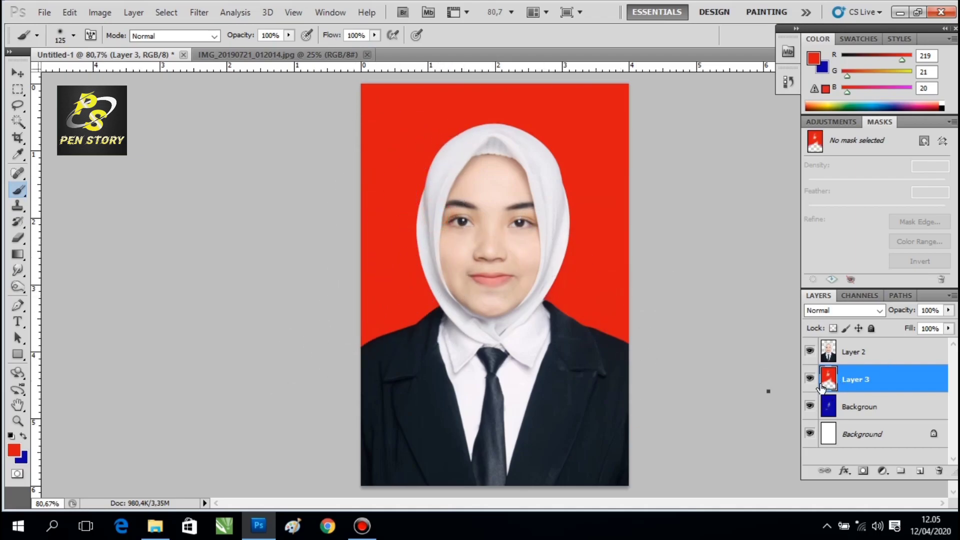
Step: Compare the red and blue backdrops by toggling their layers' visibility, leaving the red layer hidden
{"action": "left_click", "coordinate": [811, 405]}
{"action": "left_click", "coordinate": [810, 405]}
{"action": "left_click", "coordinate": [810, 378]}
{"action": "left_click", "coordinate": [810, 405]}
{"action": "left_click", "coordinate": [810, 378]}
{"action": "left_click", "coordinate": [810, 406]}
{"action": "left_click", "coordinate": [811, 379]}
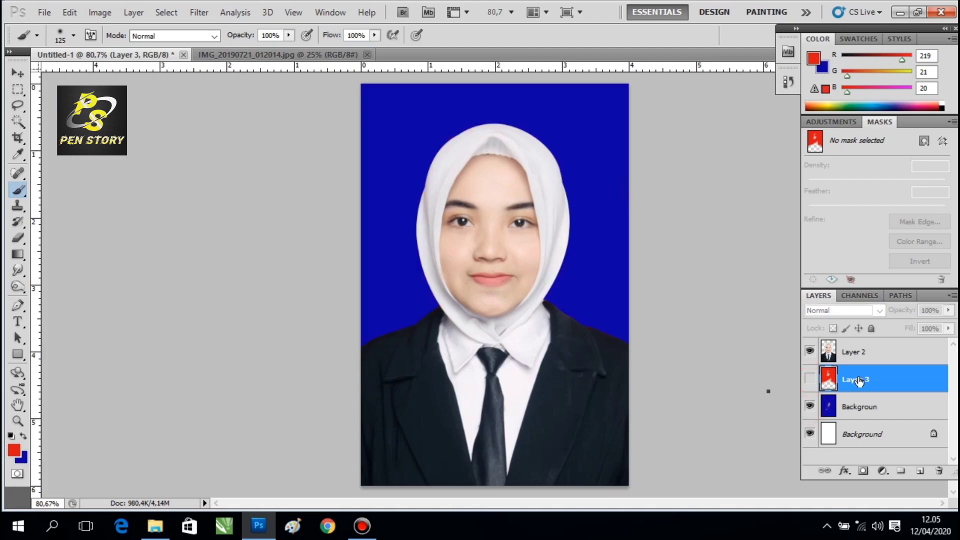
Step: Delete the red Layer 3 and merge the blue Backgroun layer down into the white Background layer
{"action": "right_click", "coordinate": [859, 381]}
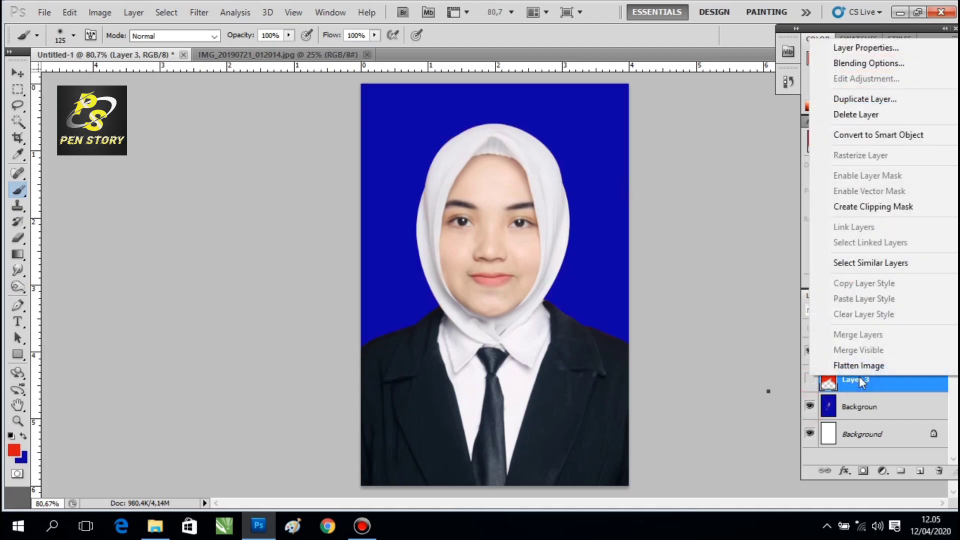
{"action": "left_click", "coordinate": [875, 116]}
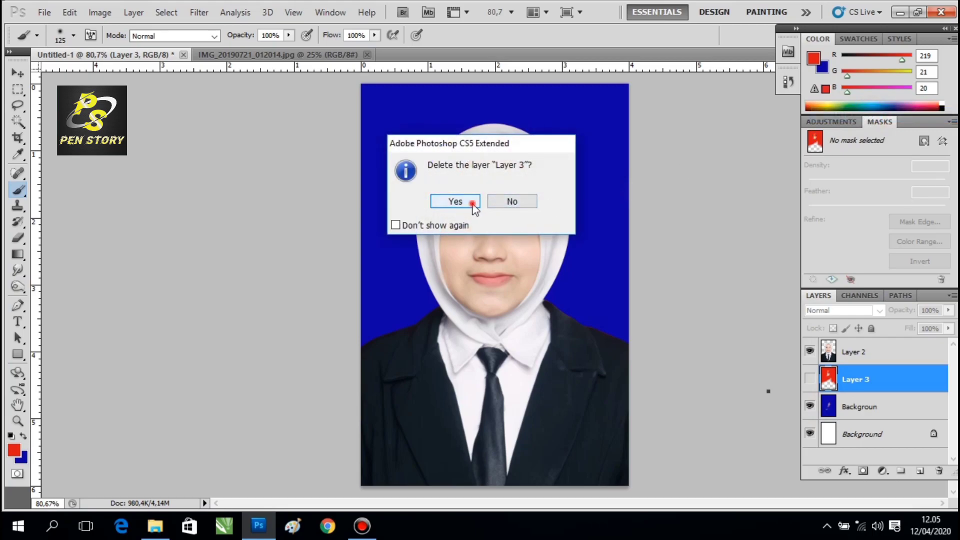
{"action": "left_click", "coordinate": [473, 205]}
{"action": "key", "text": "ctrl+e"}
{"action": "key", "text": "minus"}
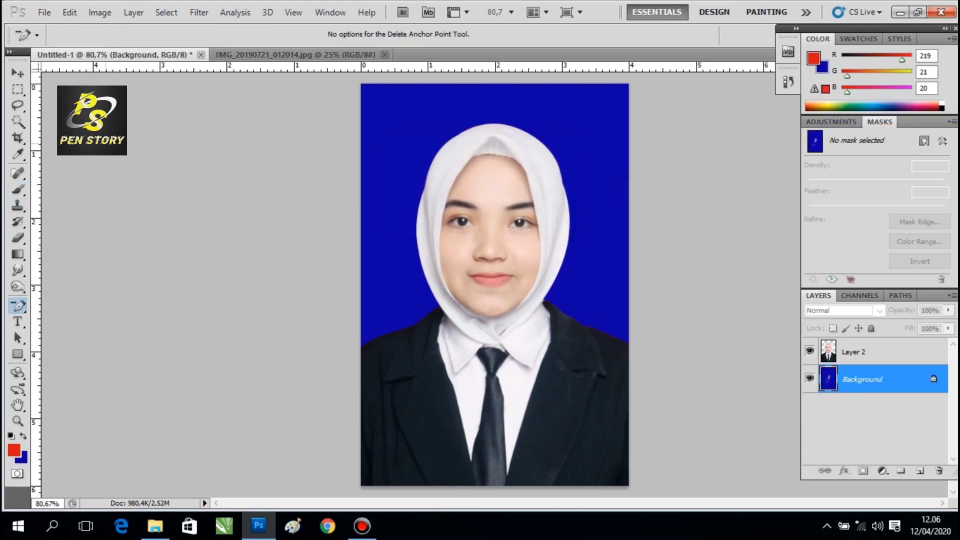
{"action": "left_click", "coordinate": [18, 75]}
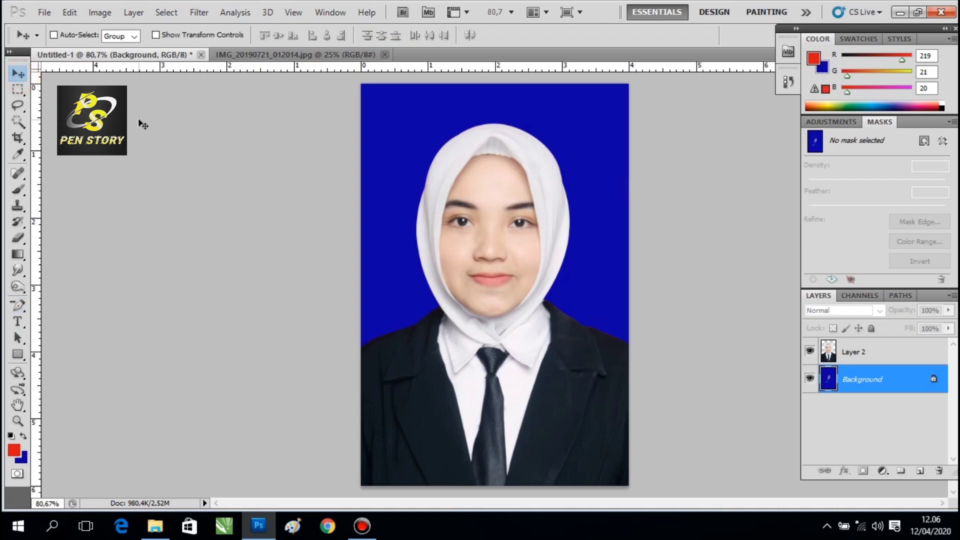
Step: Save a JPEG copy as Untitled-1.jpg in the Pictures folder with High quality 8 and the Baseline ("Standard") format
{"action": "left_click", "coordinate": [44, 13]}
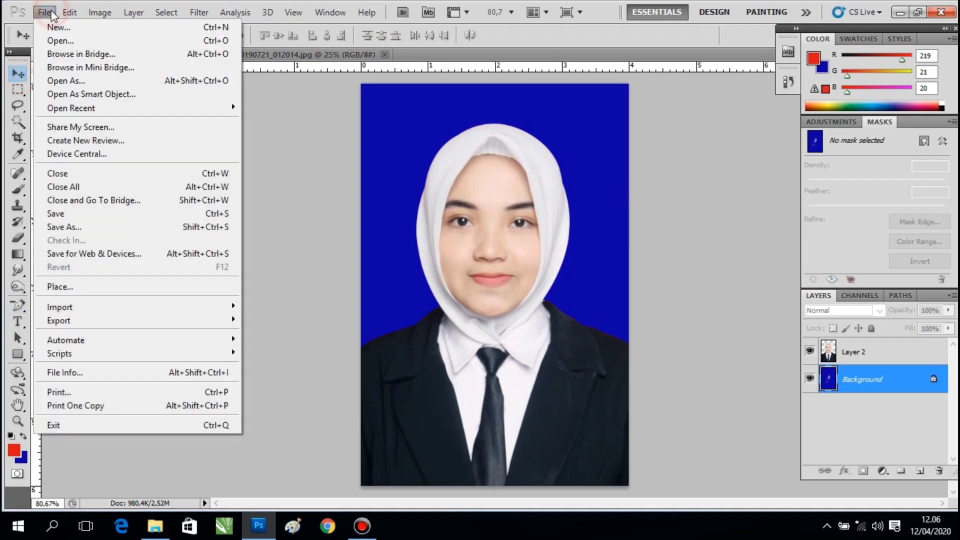
{"action": "left_click", "coordinate": [77, 226]}
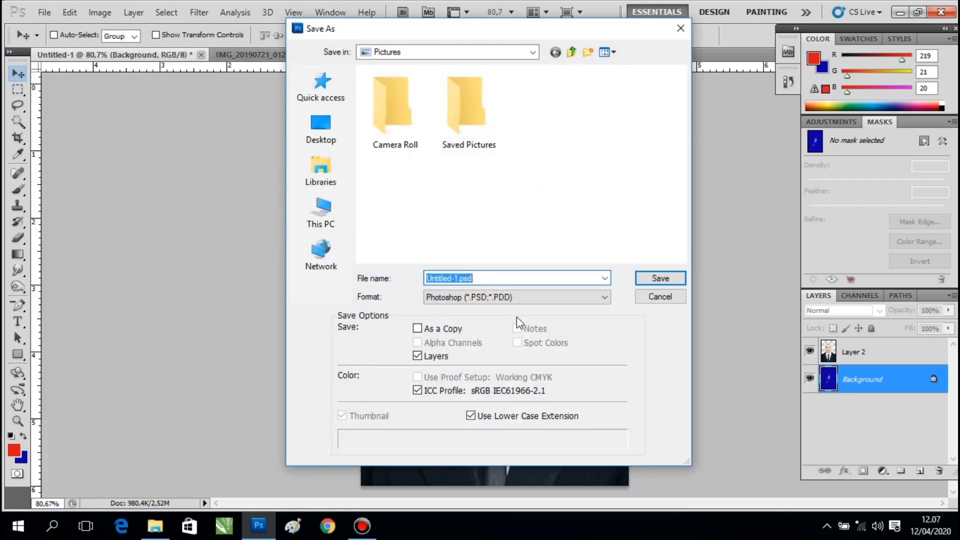
{"action": "left_click", "coordinate": [492, 299]}
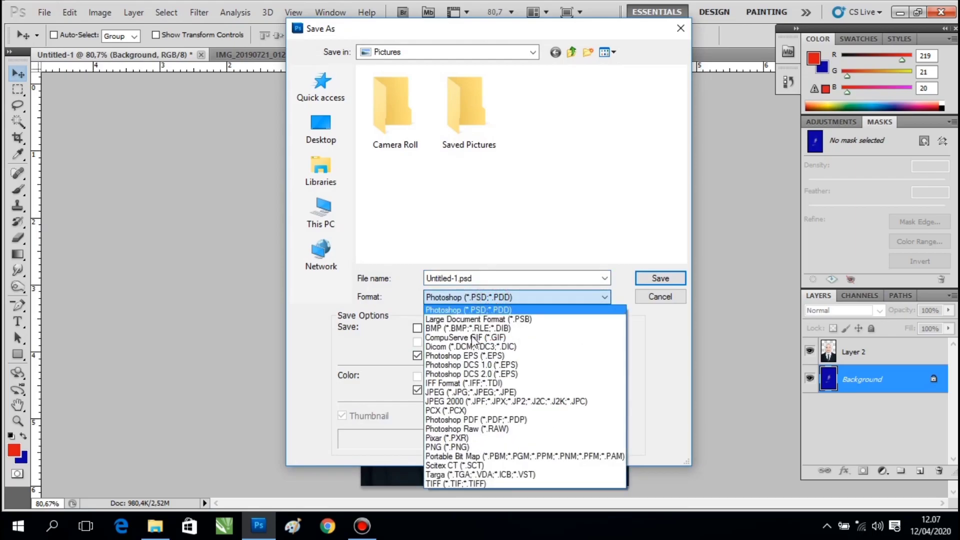
{"action": "left_click", "coordinate": [476, 392]}
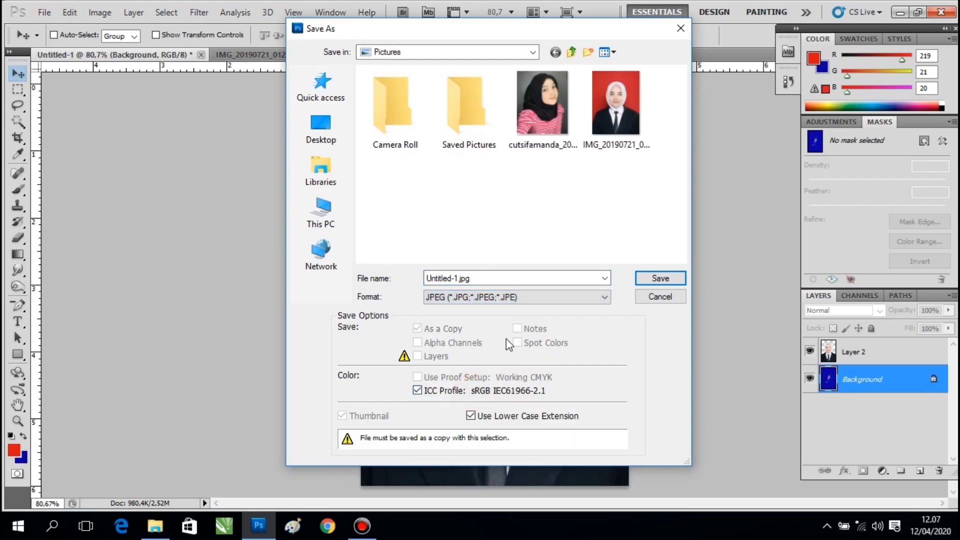
{"action": "left_click", "coordinate": [660, 278]}
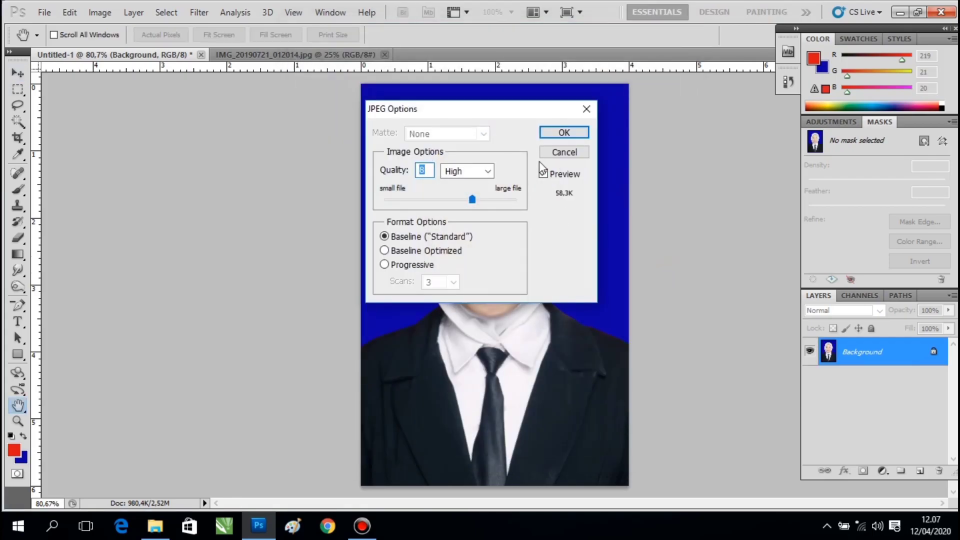
{"action": "left_click", "coordinate": [553, 133]}
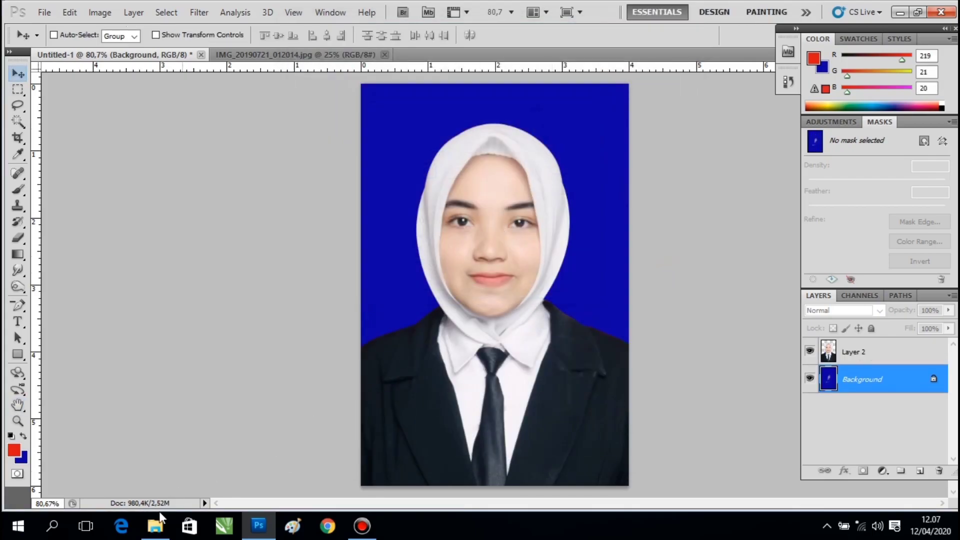
Step: Switch to File Explorer and select the saved Untitled-1.jpg in the Pictures folder
{"action": "left_click", "coordinate": [152, 532]}
{"action": "left_click", "coordinate": [448, 177]}
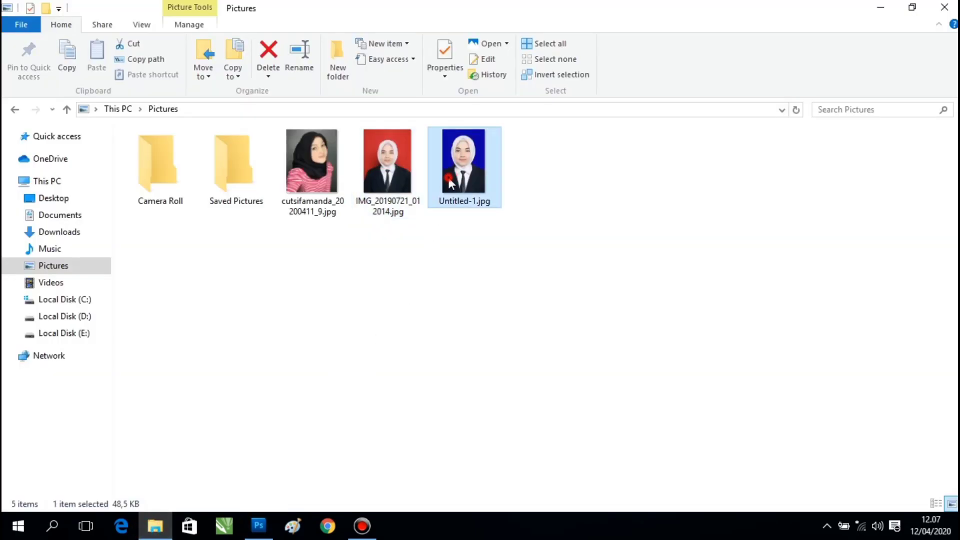